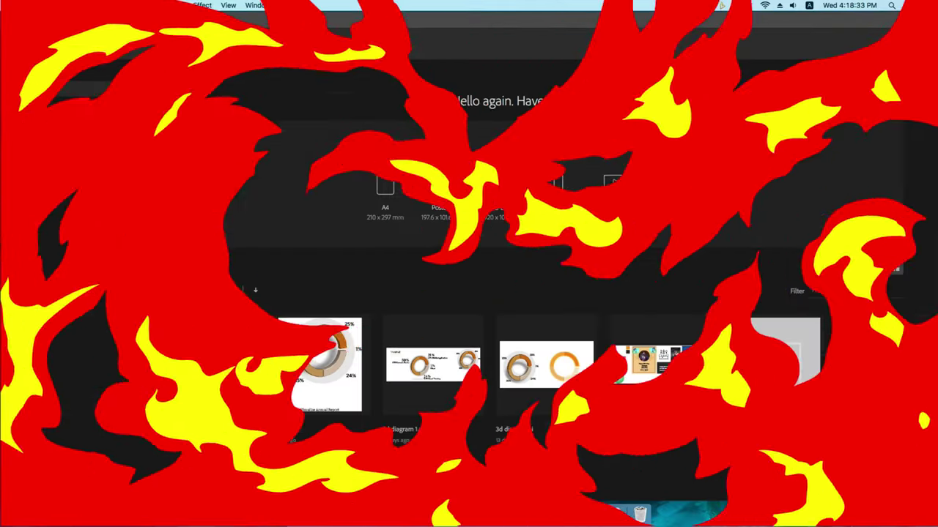
Name the new 11.69 × 8.27 in landscape document 'brochure' and create it
{"action": "type", "text": "ochure"}
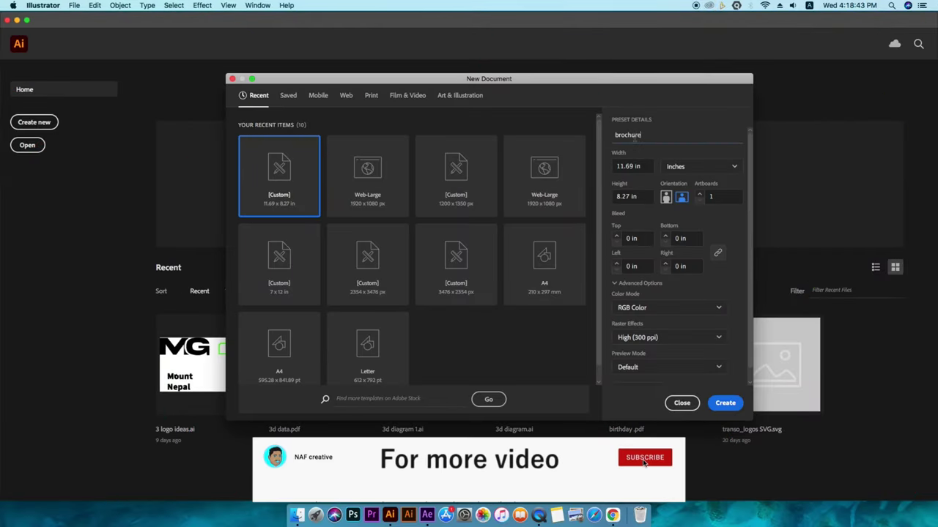
{"action": "key", "text": "Return"}
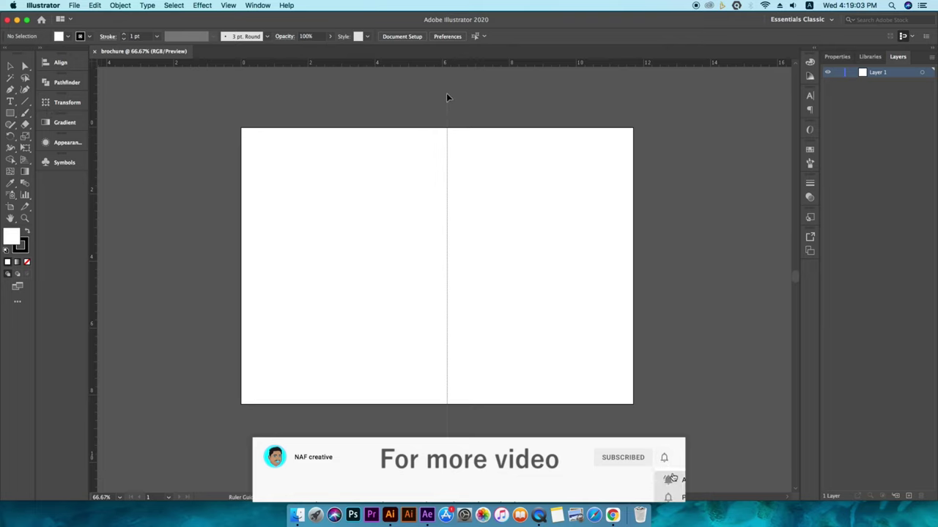
Place a centre vertical guide and draw the left-half panel filled pink
{"action": "left_click_drag", "start_coordinate": [447, 99], "coordinate": [443, 94]}
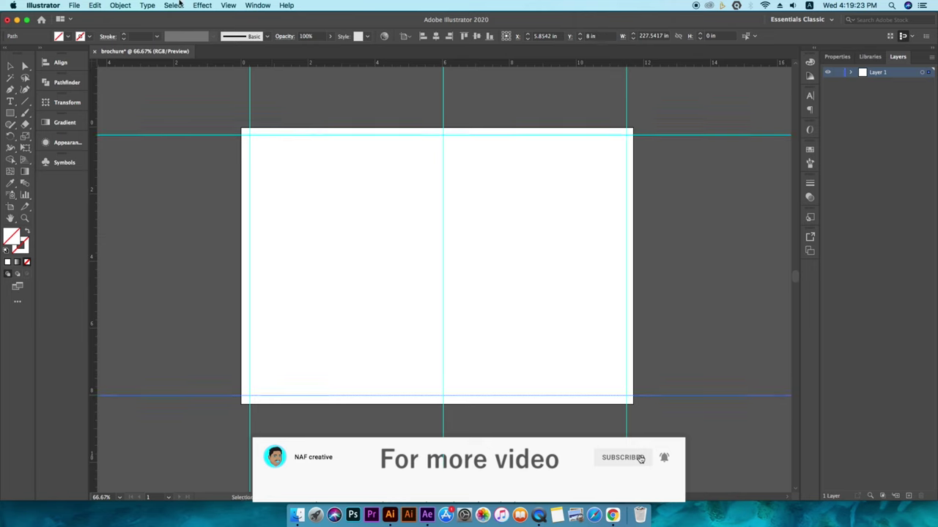
{"action": "left_click", "coordinate": [228, 5]}
{"action": "left_click", "coordinate": [242, 325]}
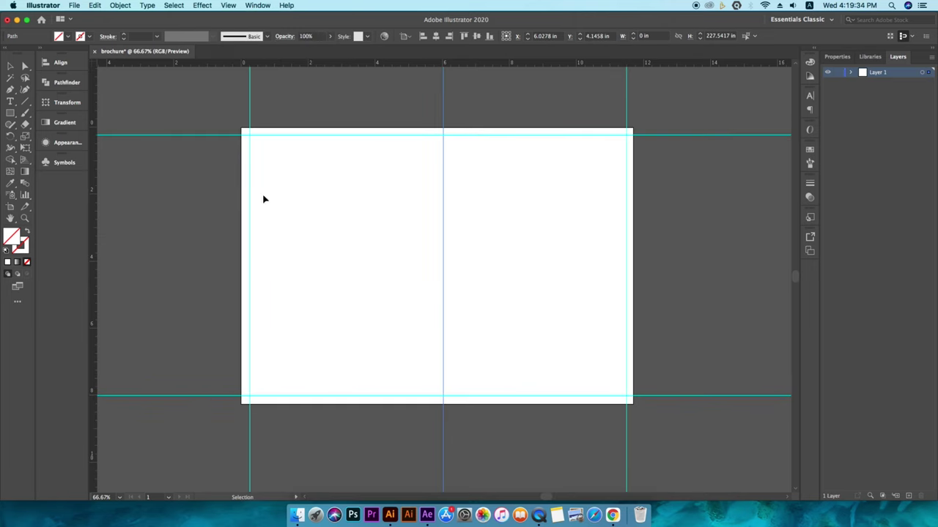
{"action": "double_click", "coordinate": [19, 237]}
{"action": "left_click", "coordinate": [797, 189]}
Cover the right half with a pink panel, leave a white gap on the left, and add a layer
{"action": "left_click_drag", "start_coordinate": [443, 127], "coordinate": [633, 404]}
{"action": "key", "text": "v"}
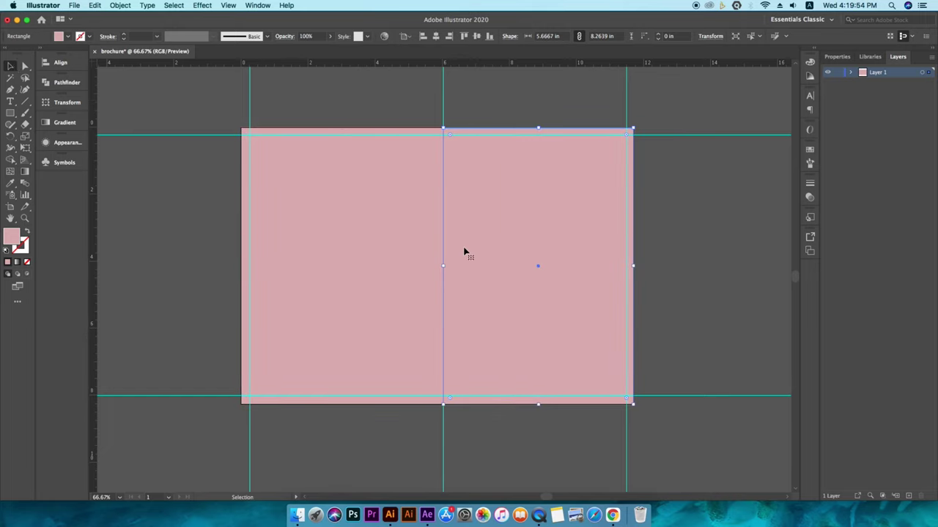
{"action": "left_click", "coordinate": [442, 99]}
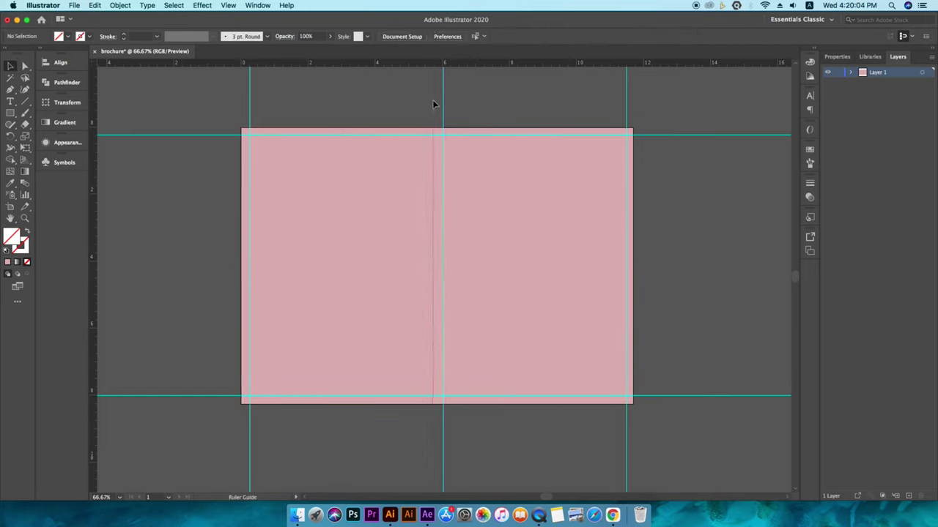
{"action": "left_click", "coordinate": [438, 183]}
{"action": "left_click_drag", "start_coordinate": [443, 265], "coordinate": [432, 266]}
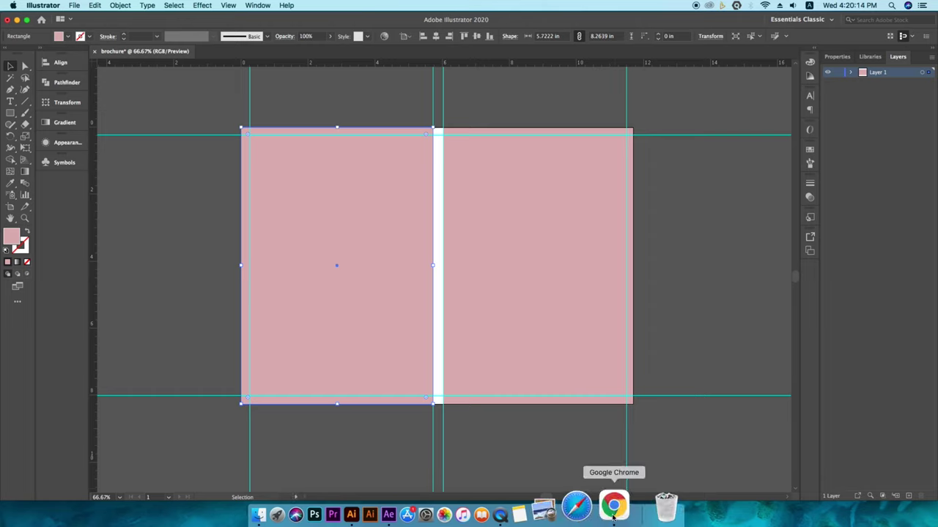
{"action": "left_click", "coordinate": [492, 247], "text": "shift"}
{"action": "left_click", "coordinate": [852, 72]}
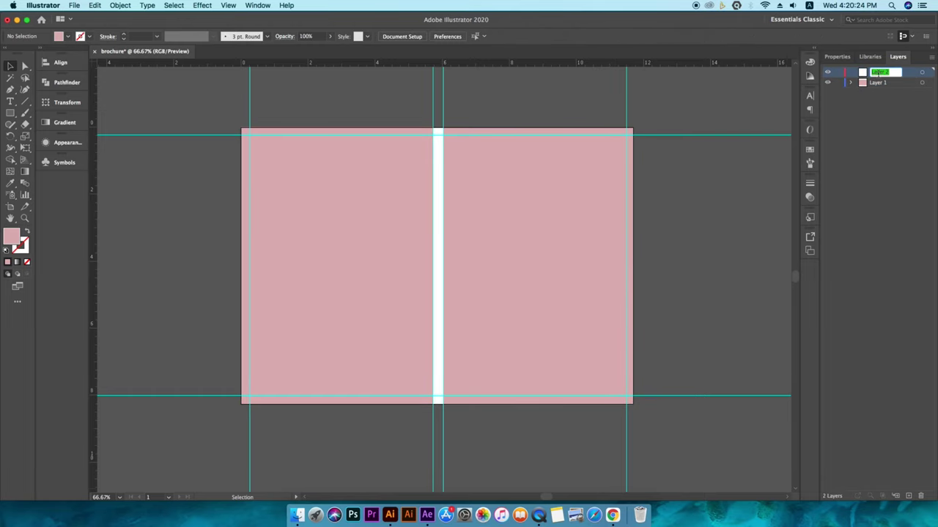
Drag the medical workers and family photos from Downloads and place the family photo on the left panel
{"action": "left_click", "coordinate": [297, 515]}
{"action": "left_click_drag", "start_coordinate": [575, 129], "coordinate": [873, 119]}
{"action": "left_click", "coordinate": [651, 234]}
{"action": "left_click", "coordinate": [807, 165]}
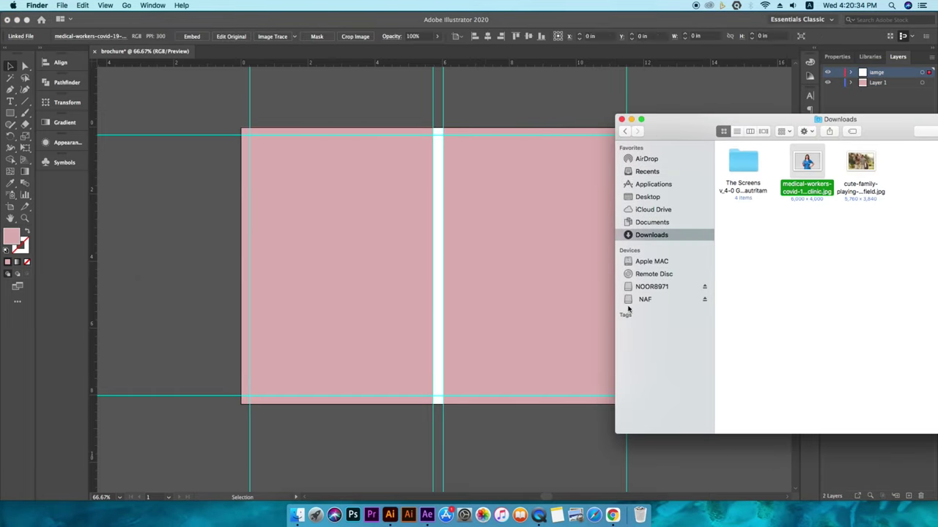
{"action": "mouse_move", "coordinate": [806, 165]}
{"action": "left_mouse_down"}
{"action": "mouse_move", "coordinate": [579, 451]}
{"action": "mouse_move", "coordinate": [513, 330]}
{"action": "left_mouse_up"}
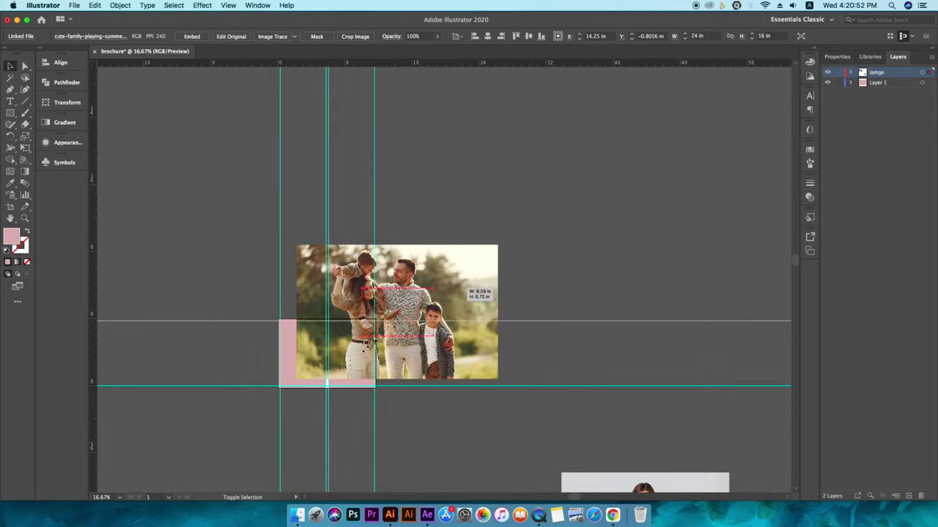
{"action": "key", "text": "super+equal"}
{"action": "key", "text": "super+equal"}
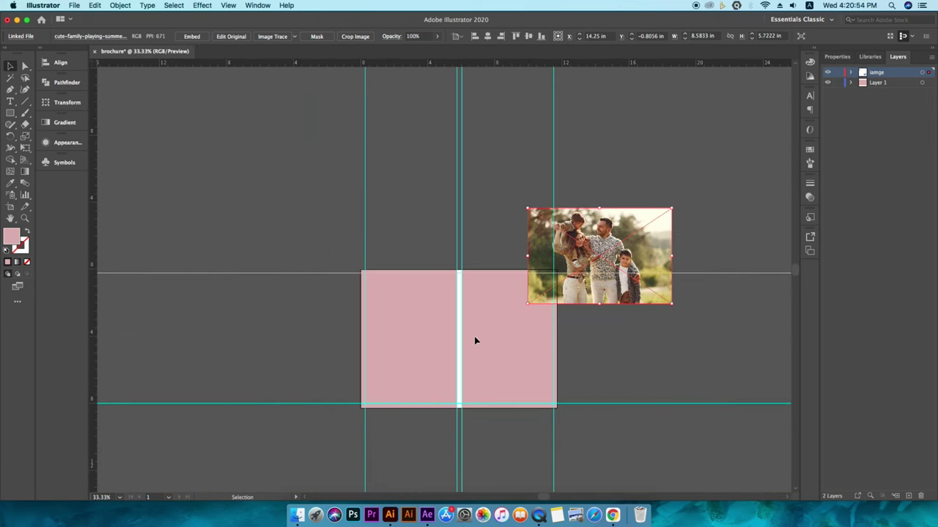
{"action": "key", "text": "super+equal"}
{"action": "key", "text": "super+equal"}
{"action": "left_click_drag", "start_coordinate": [388, 285], "coordinate": [345, 262]}
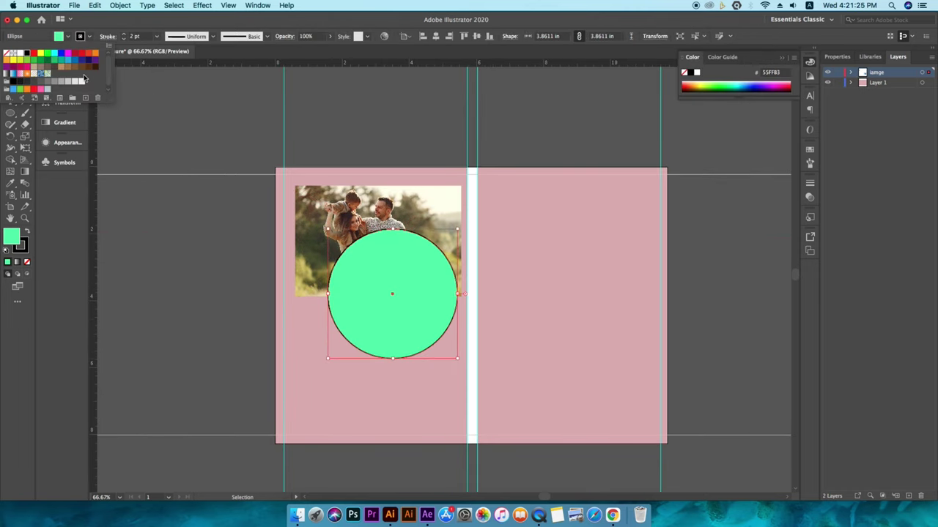
Reshape the green circle into a blob and move it over the family photo
{"action": "left_click", "coordinate": [202, 5]}
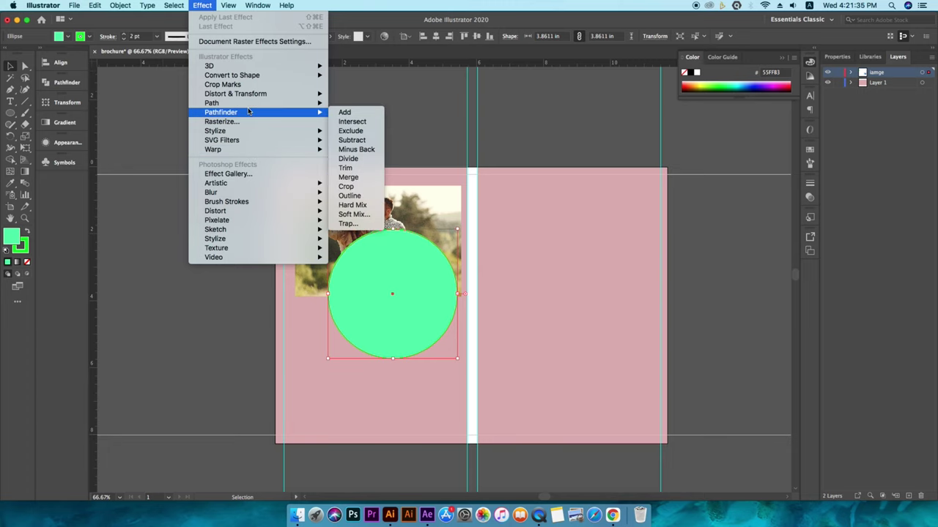
{"action": "left_click", "coordinate": [393, 272]}
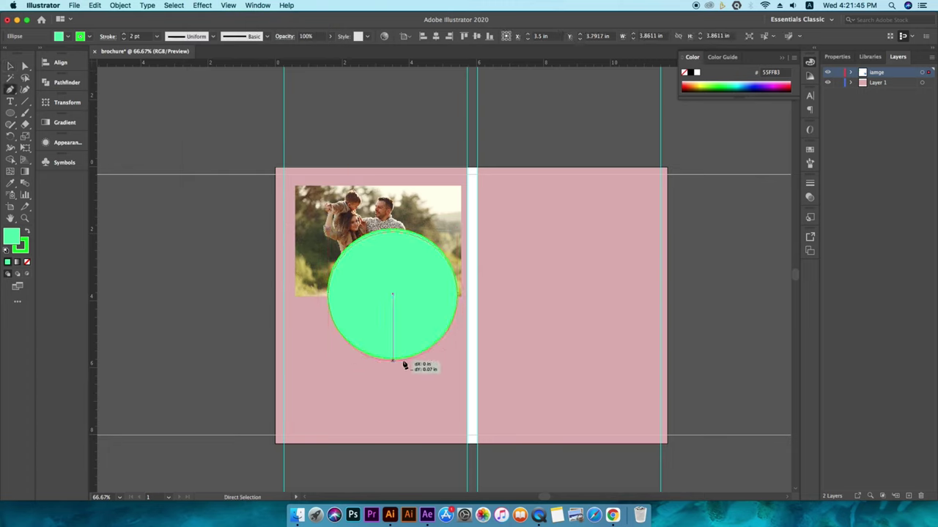
{"action": "left_click_drag", "start_coordinate": [364, 371], "coordinate": [381, 224]}
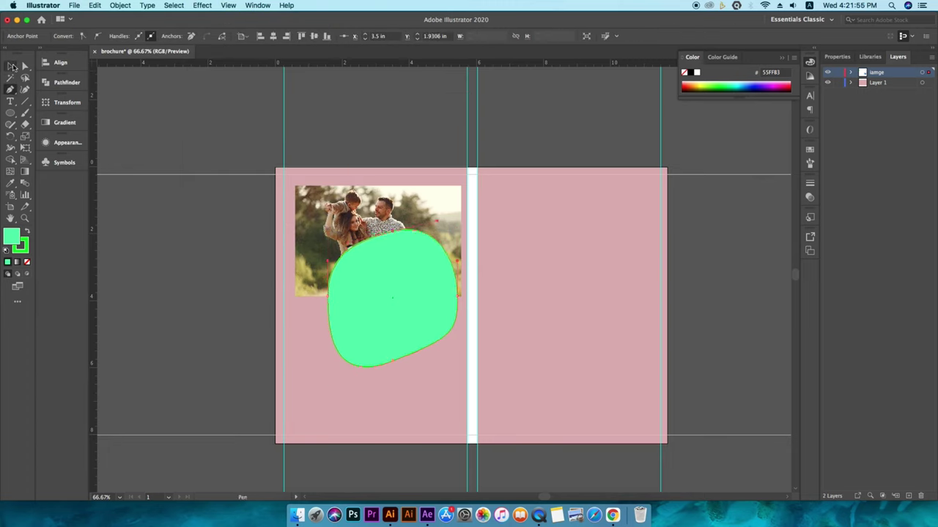
{"action": "left_click", "coordinate": [12, 66]}
{"action": "left_click_drag", "start_coordinate": [438, 288], "coordinate": [425, 258]}
{"action": "right_click", "coordinate": [429, 199]}
{"action": "right_click", "coordinate": [433, 268]}
{"action": "left_click", "coordinate": [403, 282]}
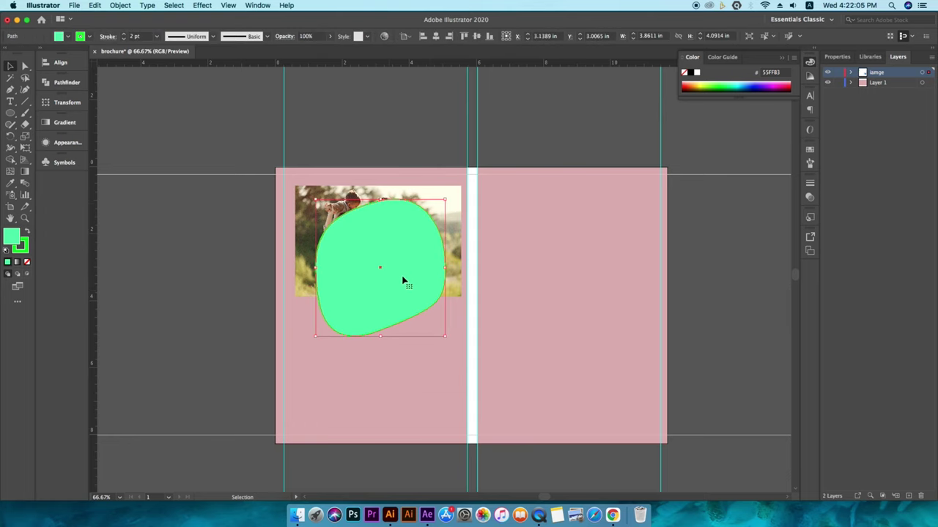
Clip the family photo inside the blob, then reposition and enlarge it within the mask
{"action": "left_click", "coordinate": [451, 290], "text": "shift"}
{"action": "key", "text": "super+7"}
{"action": "double_click", "coordinate": [456, 317]}
{"action": "left_click_drag", "start_coordinate": [464, 202], "coordinate": [392, 250]}
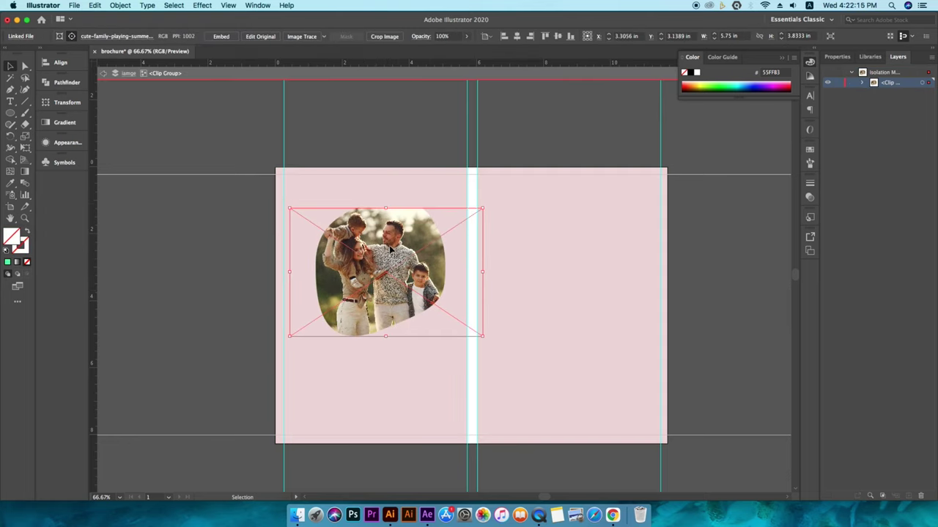
{"action": "mouse_move", "coordinate": [290, 209]}
{"action": "left_mouse_down"}
{"action": "mouse_move", "coordinate": [284, 202]}
{"action": "mouse_move", "coordinate": [310, 185]}
{"action": "left_mouse_up"}
{"action": "double_click", "coordinate": [211, 258]}
Refine the blob mask's top curve and move the clipped photo up and right
{"action": "double_click", "coordinate": [336, 224]}
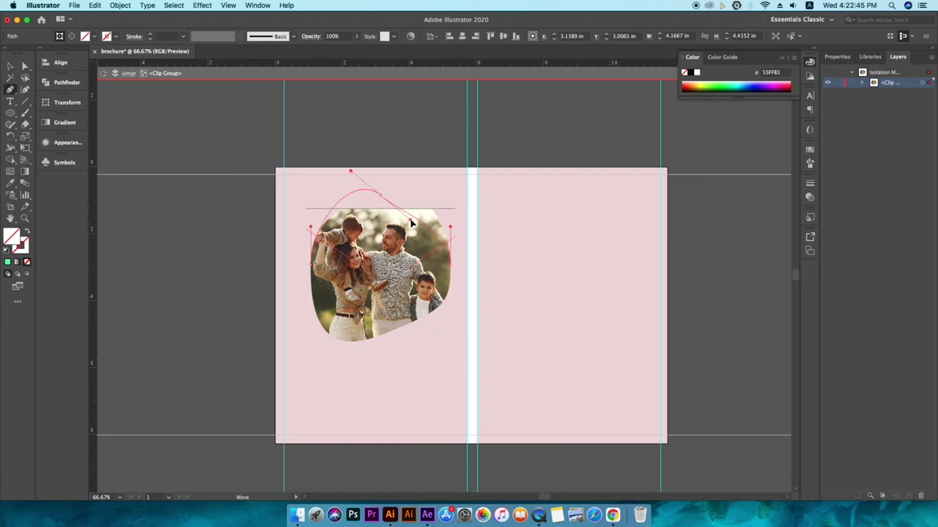
{"action": "left_click_drag", "start_coordinate": [412, 222], "coordinate": [415, 213]}
{"action": "key", "text": "v"}
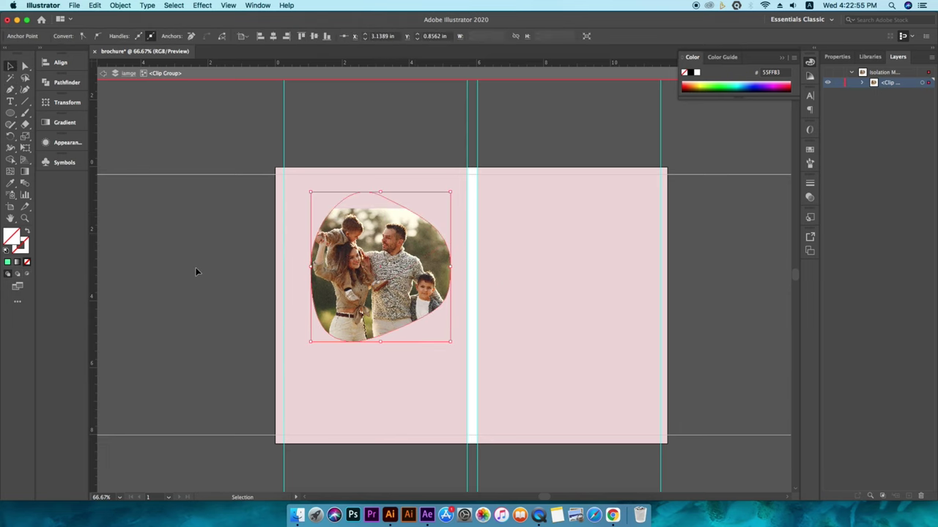
{"action": "double_click", "coordinate": [199, 268]}
{"action": "left_click", "coordinate": [409, 262]}
{"action": "left_click_drag", "start_coordinate": [409, 263], "coordinate": [424, 242]}
Draw a cyan circle on the photo and send it behind the family photo
{"action": "left_click_drag", "start_coordinate": [10, 112], "coordinate": [58, 142]}
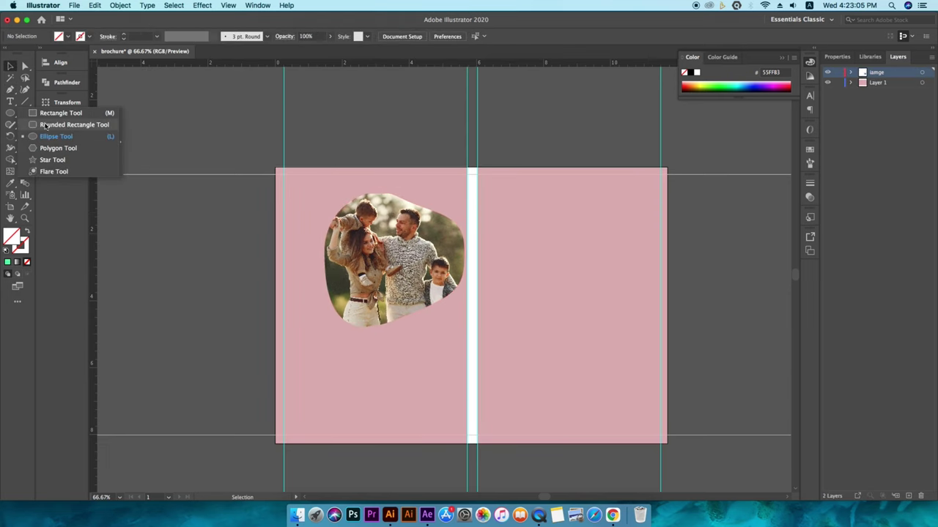
{"action": "left_click_drag", "start_coordinate": [308, 298], "coordinate": [364, 358]}
{"action": "left_click_drag", "start_coordinate": [724, 86], "coordinate": [739, 79]}
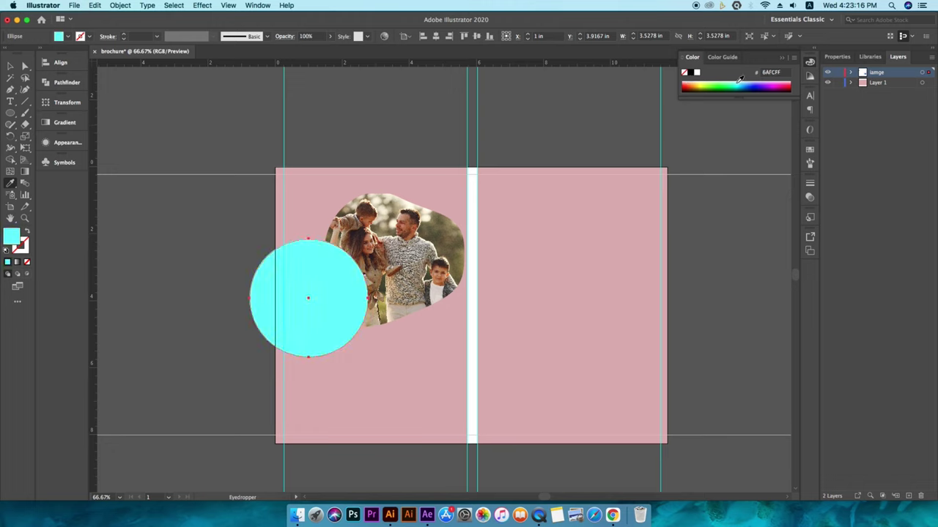
{"action": "left_click_drag", "start_coordinate": [412, 255], "coordinate": [413, 253]}
{"action": "key", "text": "ctrl+shift+bracketleft"}
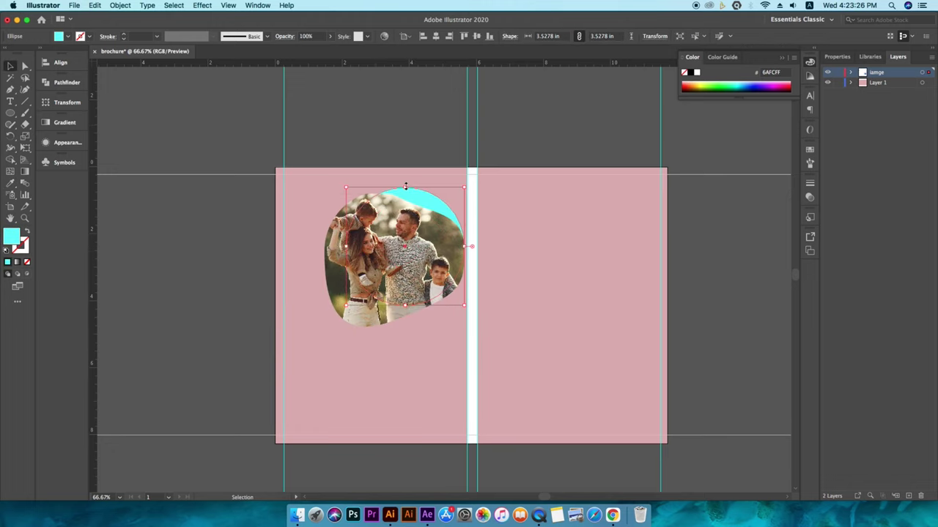
Squash and warp the cyan ellipse into a blob peeking out behind the photo
{"action": "left_click_drag", "start_coordinate": [404, 157], "coordinate": [403, 187]}
{"action": "left_click", "coordinate": [202, 5]}
{"action": "left_click", "coordinate": [350, 154]}
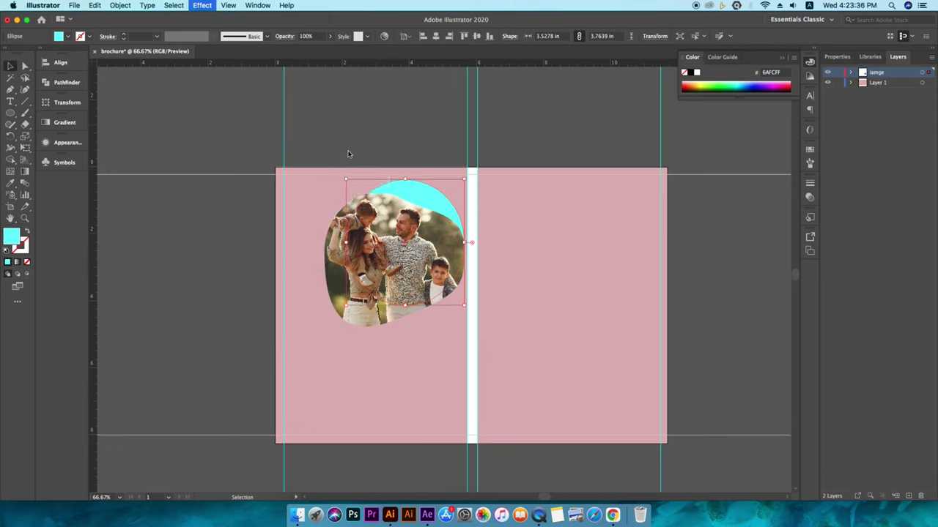
{"action": "left_click", "coordinate": [731, 190]}
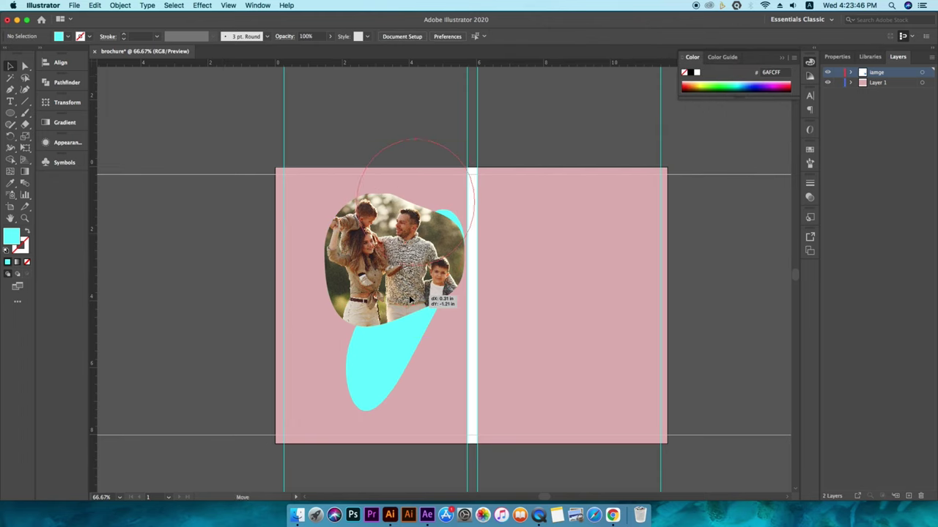
{"action": "left_click_drag", "start_coordinate": [440, 246], "coordinate": [450, 214]}
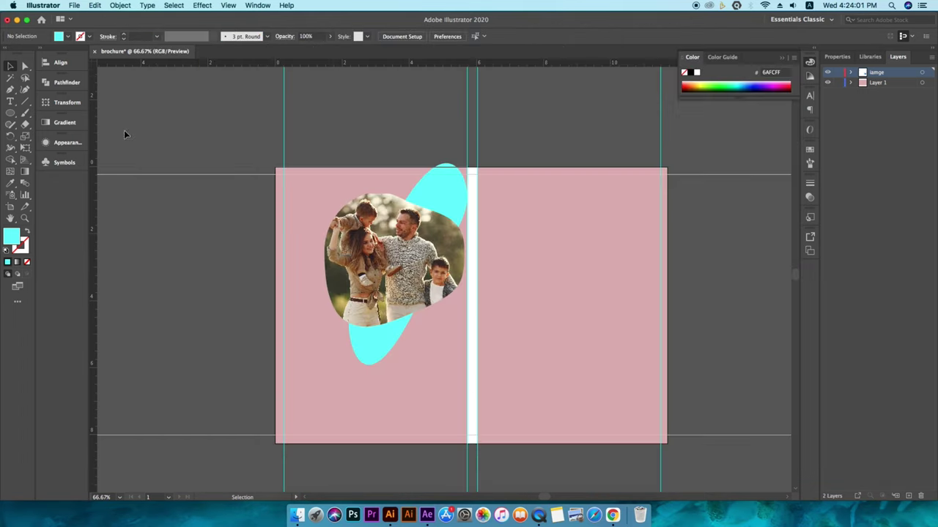
Add a two-line 'Health Insurance' title in Butler Bold below the photo
{"action": "key", "text": "t"}
{"action": "left_click", "coordinate": [320, 362]}
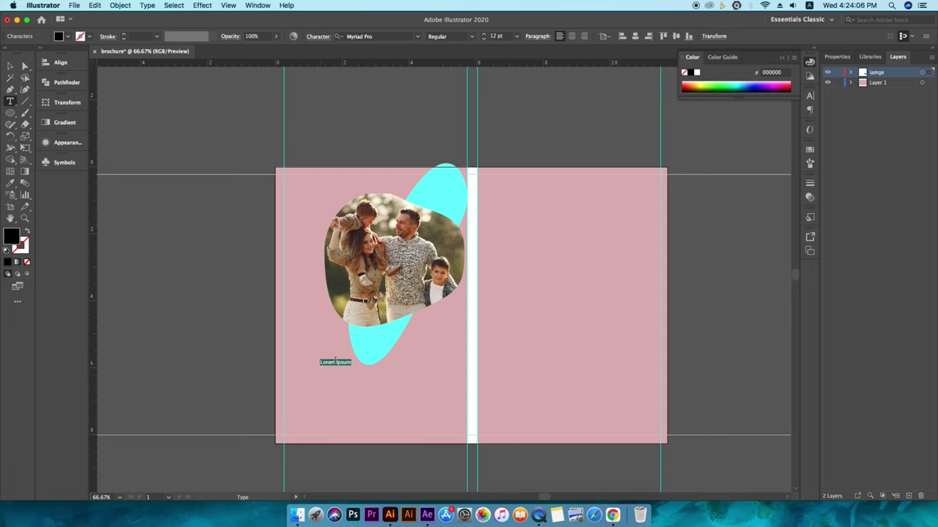
{"action": "type", "text": "but"}
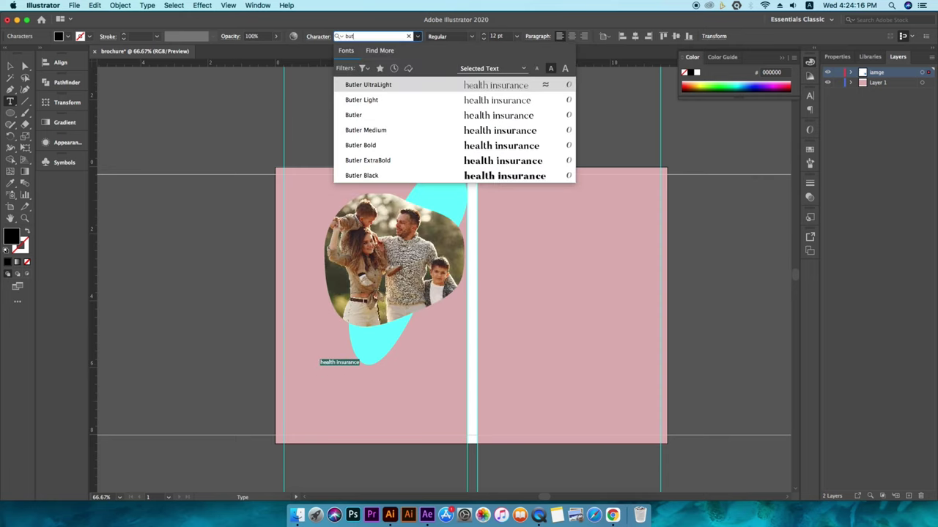
{"action": "type", "text": "ler bold"}
{"action": "key", "text": "Return"}
{"action": "left_click_drag", "start_coordinate": [364, 360], "coordinate": [542, 333]}
{"action": "double_click", "coordinate": [416, 348]}
{"action": "type", "text": "H"}
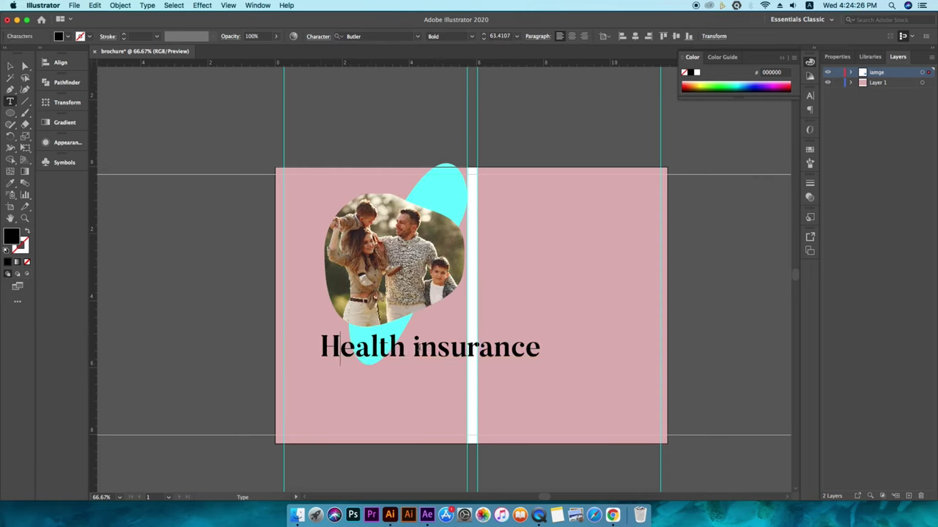
{"action": "key", "text": "Return"}
{"action": "key", "text": "Escape"}
{"action": "left_click", "coordinate": [448, 193]}
Shrink the photo and blob group, then move and scale the title into place
{"action": "key", "text": "ctrl+1"}
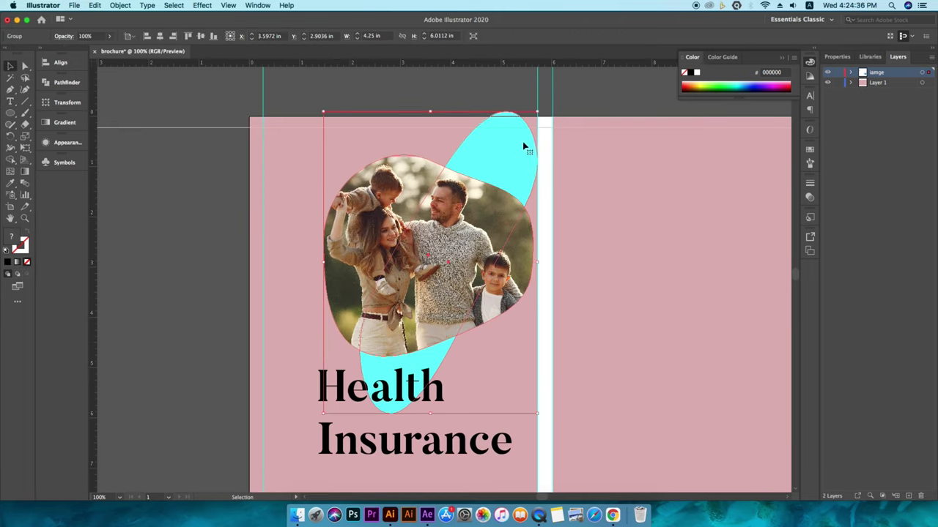
{"action": "left_click_drag", "start_coordinate": [537, 112], "coordinate": [513, 143]}
{"action": "left_click_drag", "start_coordinate": [405, 383], "coordinate": [362, 292]}
{"action": "mouse_move", "coordinate": [469, 363]}
{"action": "left_mouse_down"}
{"action": "mouse_move", "coordinate": [462, 344]}
{"action": "mouse_move", "coordinate": [386, 330]}
{"action": "left_mouse_up"}
Duplicate the title to the top-left corner and retype it as the 'Your Logo Here' label
{"action": "left_click_drag", "start_coordinate": [315, 299], "coordinate": [314, 154]}
{"action": "double_click", "coordinate": [313, 150]}
{"action": "key", "text": "ctrl+a"}
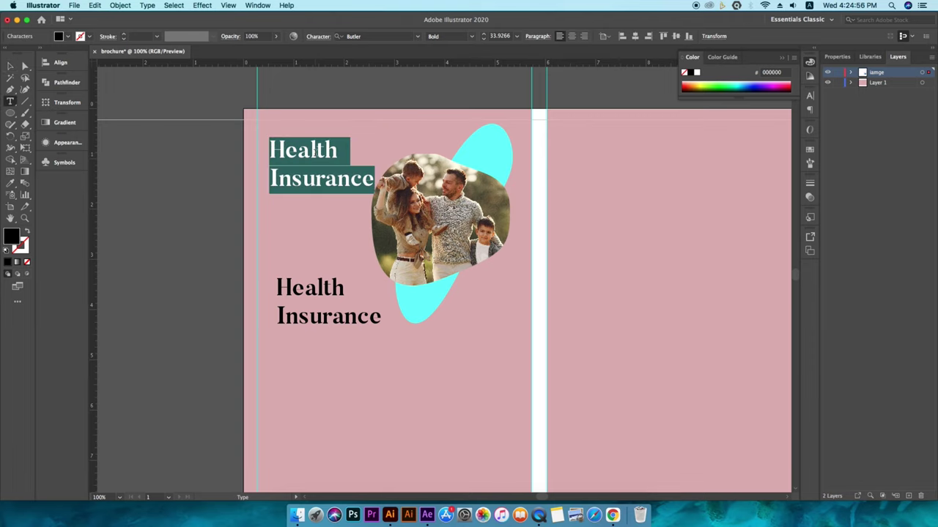
{"action": "type", "text": "Your"}
{"action": "key", "text": "Escape"}
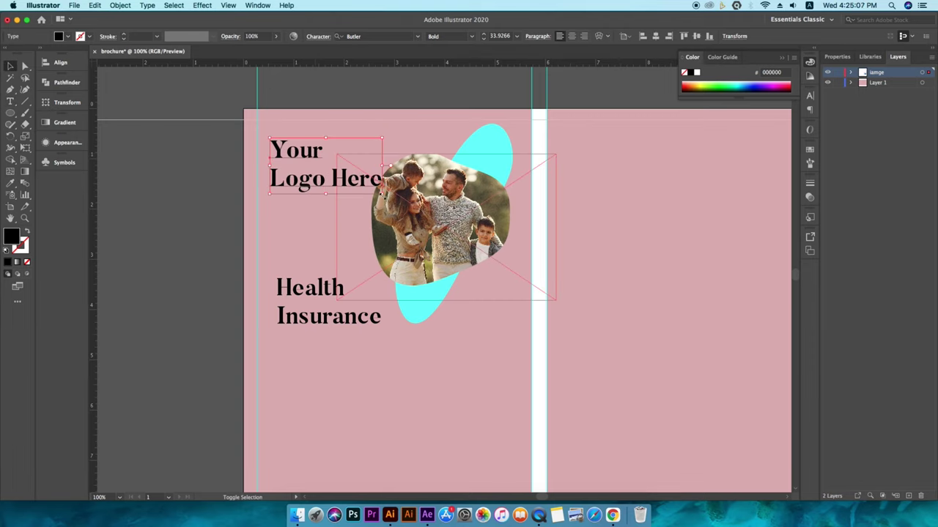
{"action": "left_click_drag", "start_coordinate": [301, 150], "coordinate": [298, 145]}
Nudge the title and clear a duplicate's text below it to start the About: heading
{"action": "mouse_move", "coordinate": [373, 293]}
{"action": "left_mouse_down"}
{"action": "mouse_move", "coordinate": [364, 278]}
{"action": "mouse_move", "coordinate": [389, 359]}
{"action": "left_mouse_up"}
{"action": "key", "text": "super+minus"}
{"action": "double_click", "coordinate": [352, 333]}
{"action": "key", "text": "ctrl+a"}
{"action": "key", "text": "Delete"}
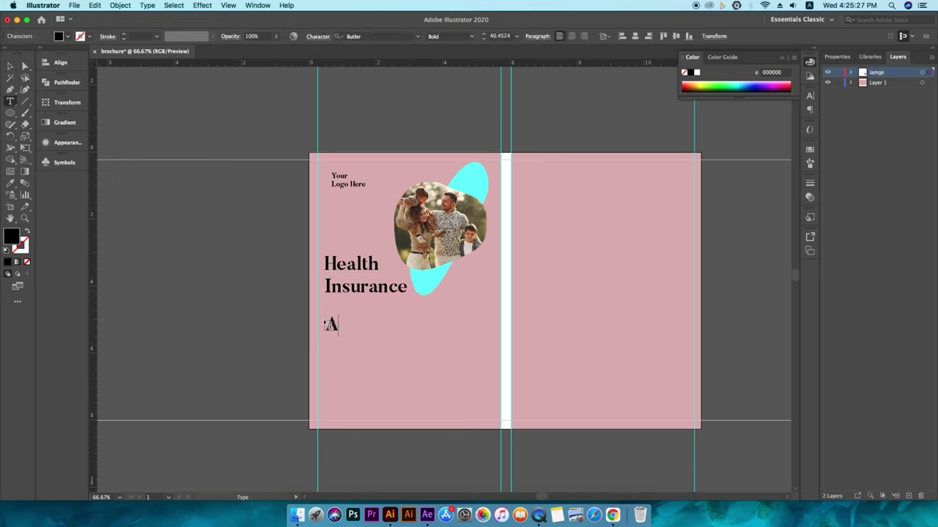
Set the About: heading to 24 pt and add a 10 pt placeholder text box below it
{"action": "left_click", "coordinate": [516, 36]}
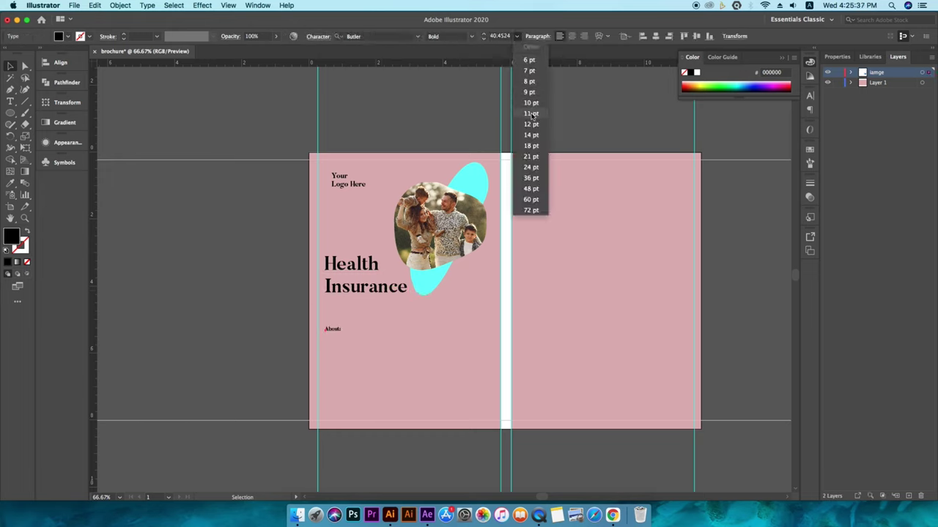
{"action": "left_click", "coordinate": [532, 169]}
{"action": "key", "text": "Escape"}
{"action": "left_click_drag", "start_coordinate": [462, 367], "coordinate": [486, 366]}
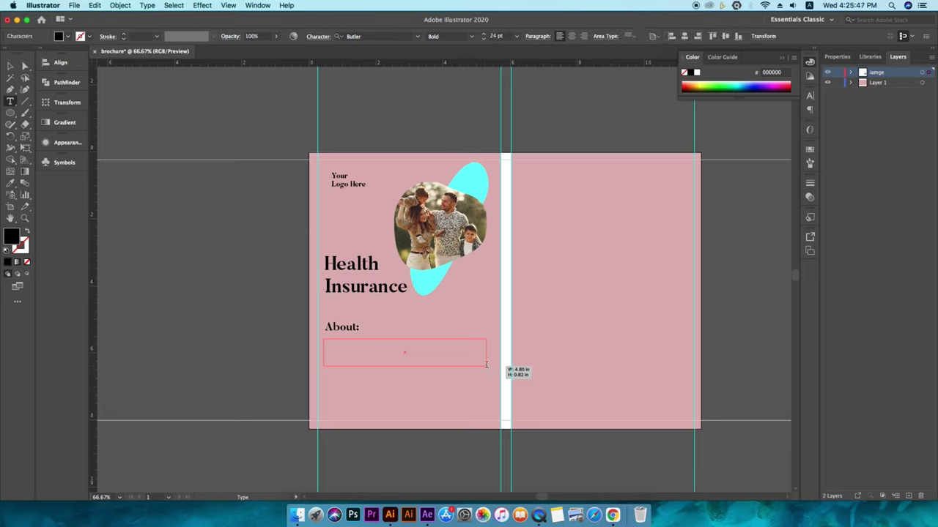
{"action": "left_click", "coordinate": [516, 36]}
{"action": "left_click", "coordinate": [533, 150]}
{"action": "left_click", "coordinate": [354, 377]}
Draw a wider body text box under About: set in Poppins
{"action": "key", "text": "t"}
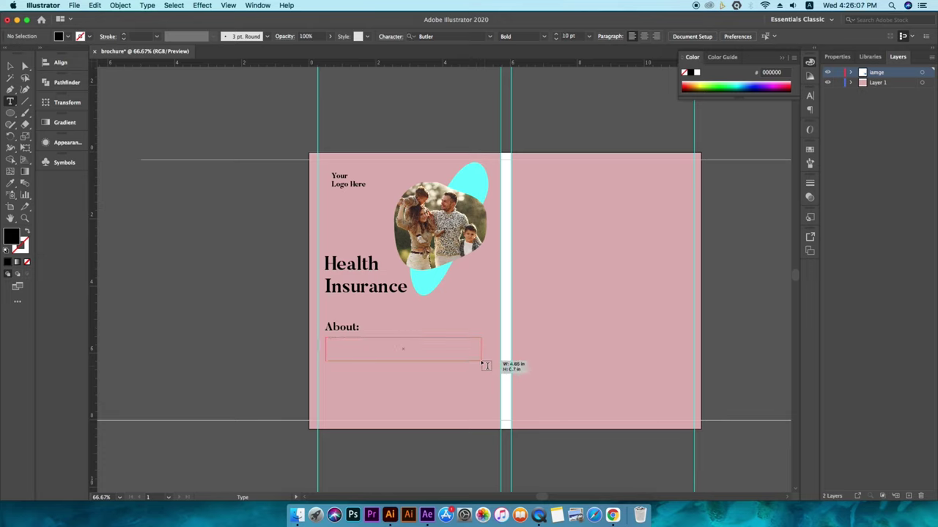
{"action": "left_click_drag", "start_coordinate": [484, 364], "coordinate": [493, 371]}
{"action": "type", "text": "Poppins"}
{"action": "key", "text": "Return"}
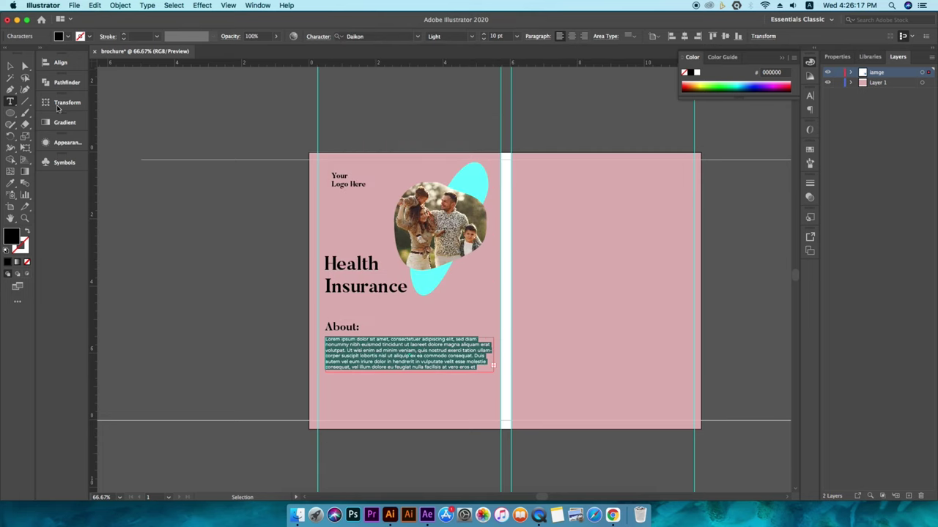
{"action": "left_click", "coordinate": [450, 36]}
{"action": "left_click", "coordinate": [453, 176]}
{"action": "key", "text": "Escape"}
{"action": "left_click", "coordinate": [400, 357]}
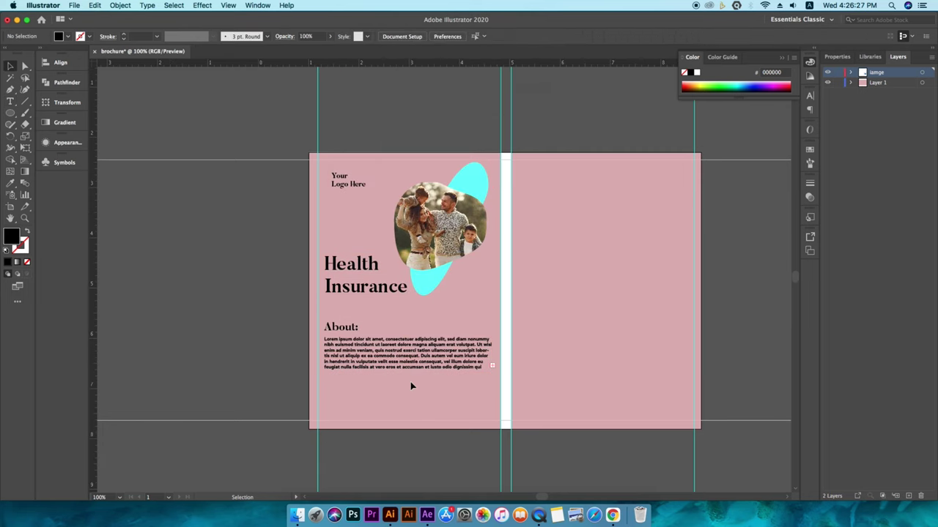
Duplicate the About section as facility insurance, then copy it to the right page as Why choose us:
{"action": "key", "text": "super+1"}
{"action": "left_click_drag", "start_coordinate": [372, 322], "coordinate": [369, 408]}
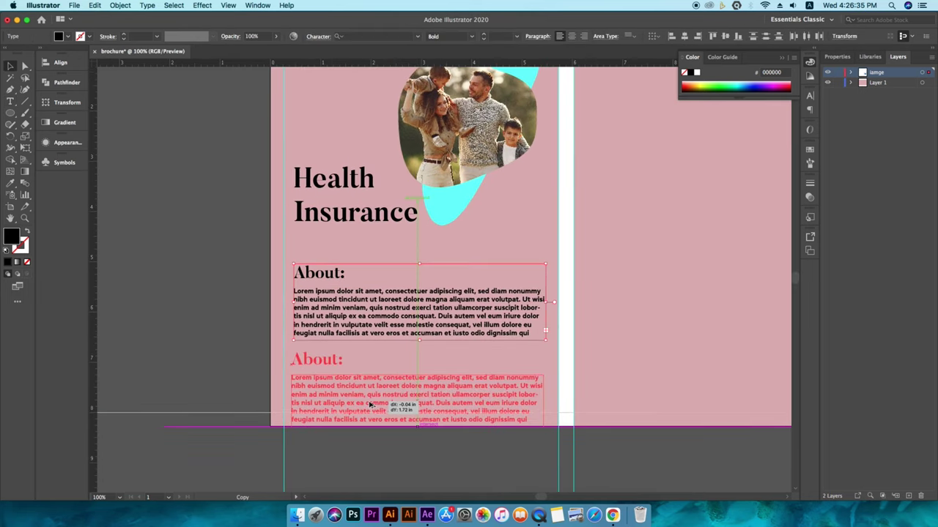
{"action": "triple_click", "coordinate": [299, 359]}
{"action": "key", "text": "BackSpace"}
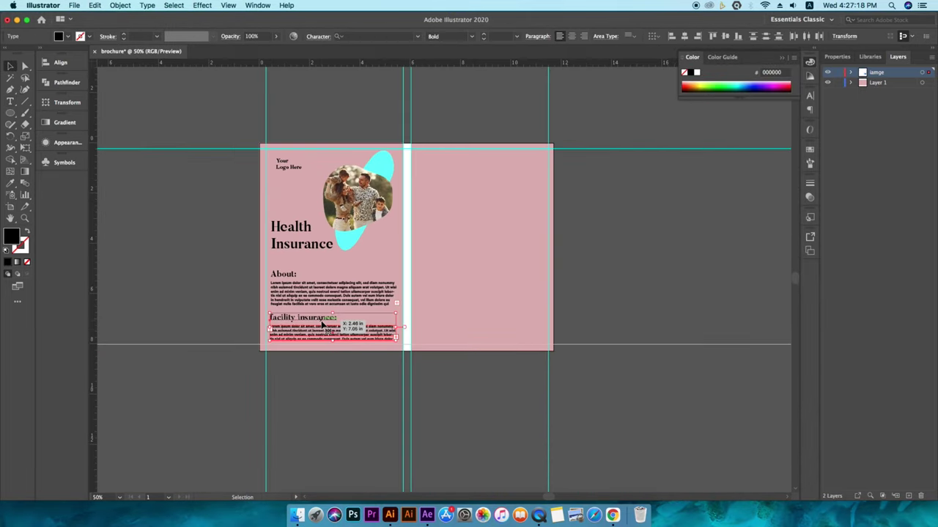
{"action": "left_click_drag", "start_coordinate": [322, 325], "coordinate": [469, 168]}
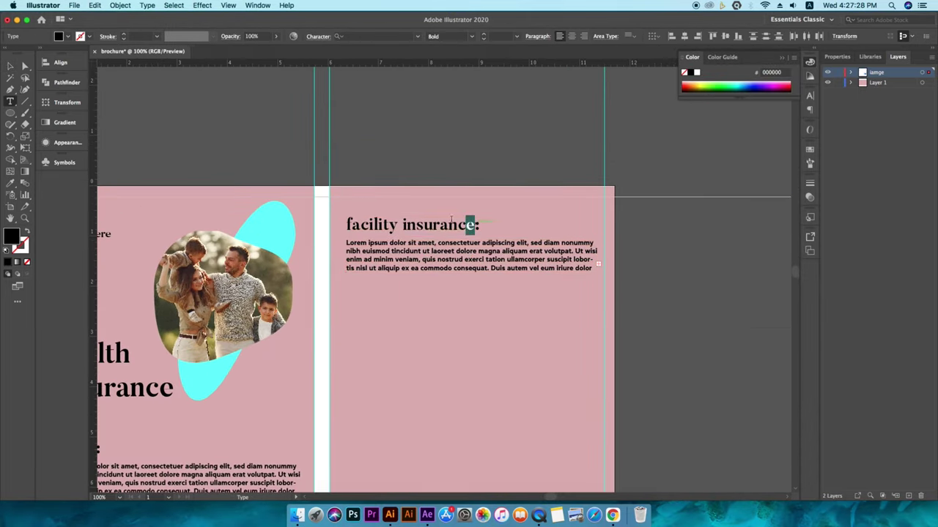
{"action": "left_click_drag", "start_coordinate": [452, 220], "coordinate": [347, 219]}
{"action": "type", "text": "Why choose us:"}
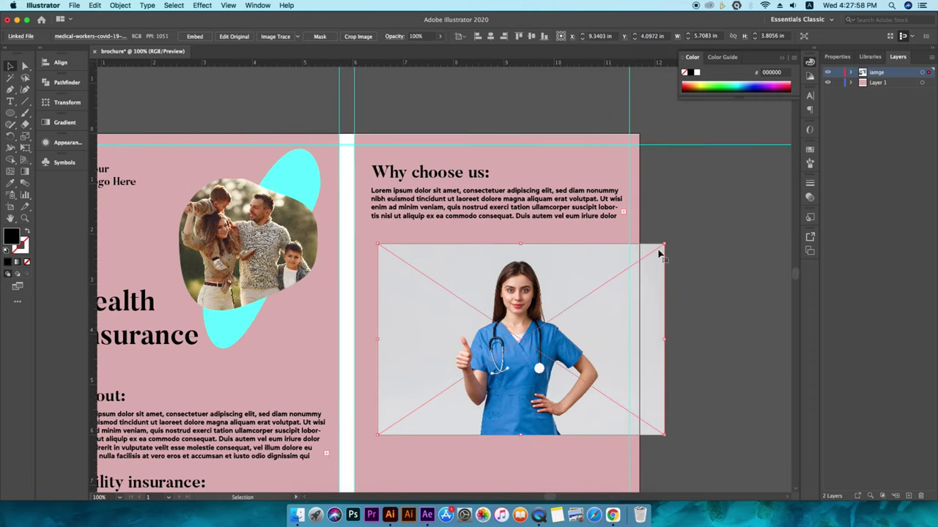
Clip the nurse photo inside an ellipse blob and enlarge the photo within it
{"action": "left_click", "coordinate": [23, 113]}
{"action": "mouse_move", "coordinate": [430, 231]}
{"action": "left_mouse_down"}
{"action": "mouse_move", "coordinate": [540, 341]}
{"action": "mouse_move", "coordinate": [466, 340]}
{"action": "left_mouse_up"}
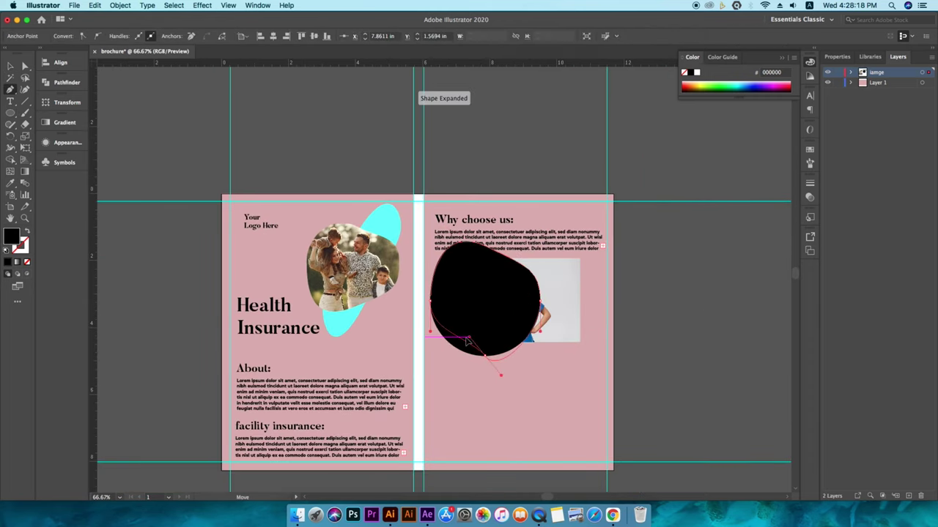
{"action": "left_click_drag", "start_coordinate": [483, 308], "coordinate": [697, 315]}
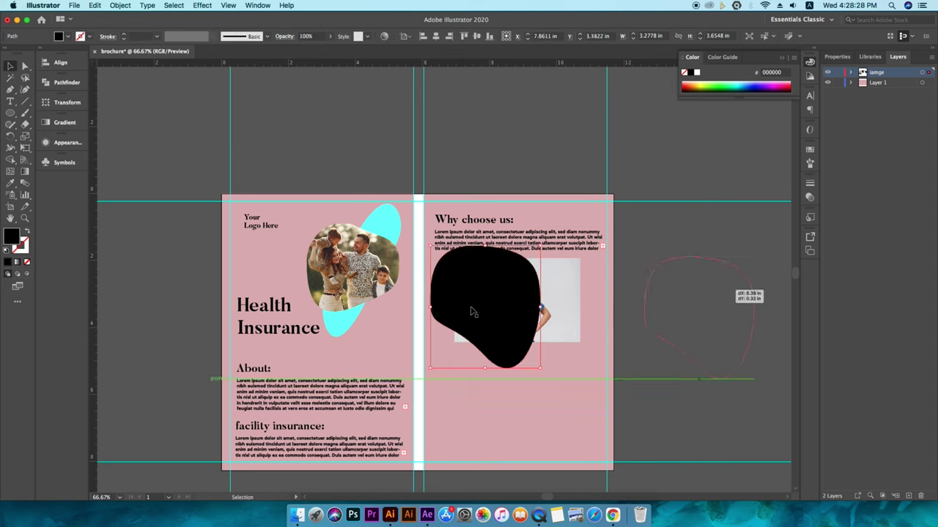
{"action": "double_click", "coordinate": [458, 269]}
{"action": "left_click_drag", "start_coordinate": [458, 269], "coordinate": [476, 275]}
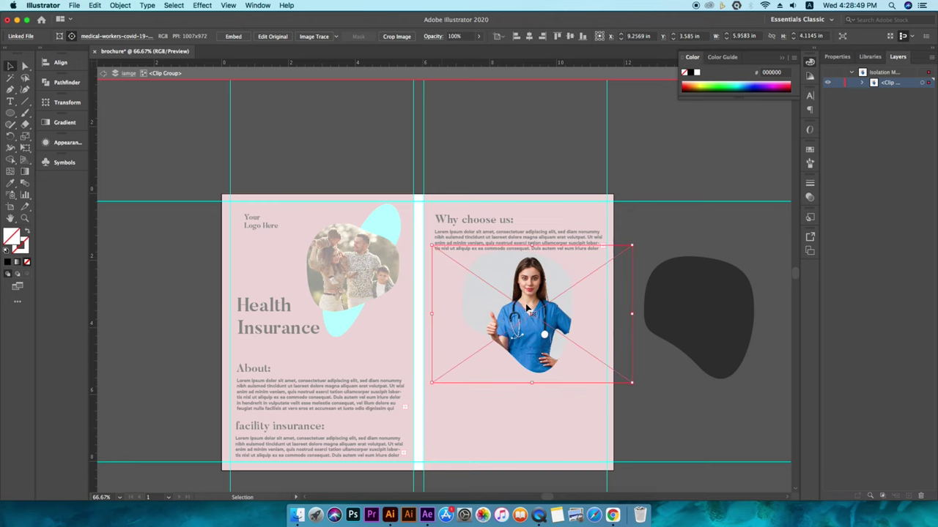
{"action": "key", "text": "Escape"}
Apply a drop shadow with adjusted opacity to the clipped nurse photo
{"action": "left_click", "coordinate": [202, 6]}
{"action": "left_click", "coordinate": [414, 127]}
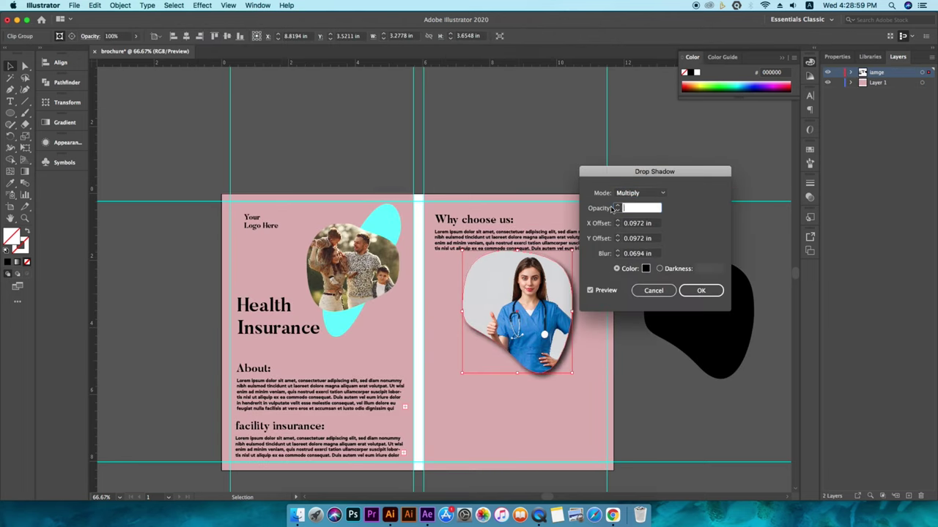
{"action": "left_click", "coordinate": [700, 290]}
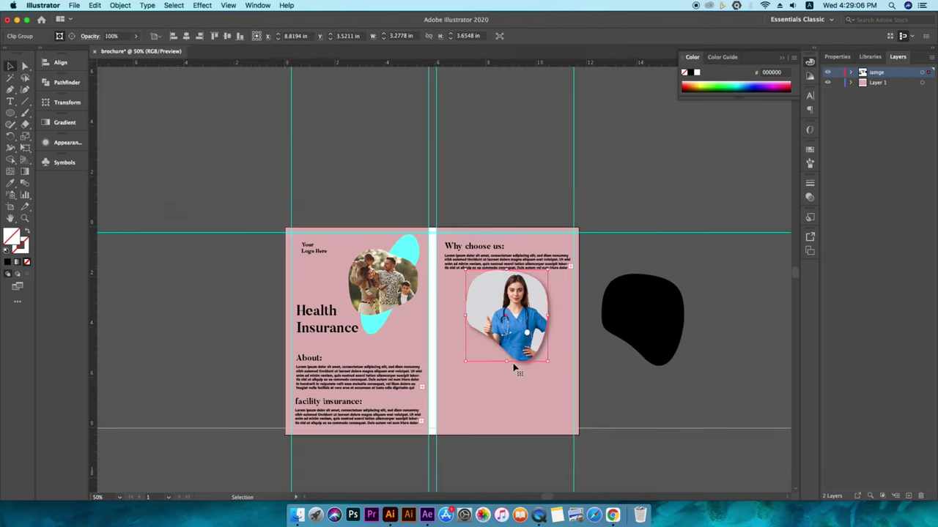
{"action": "left_click", "coordinate": [565, 390]}
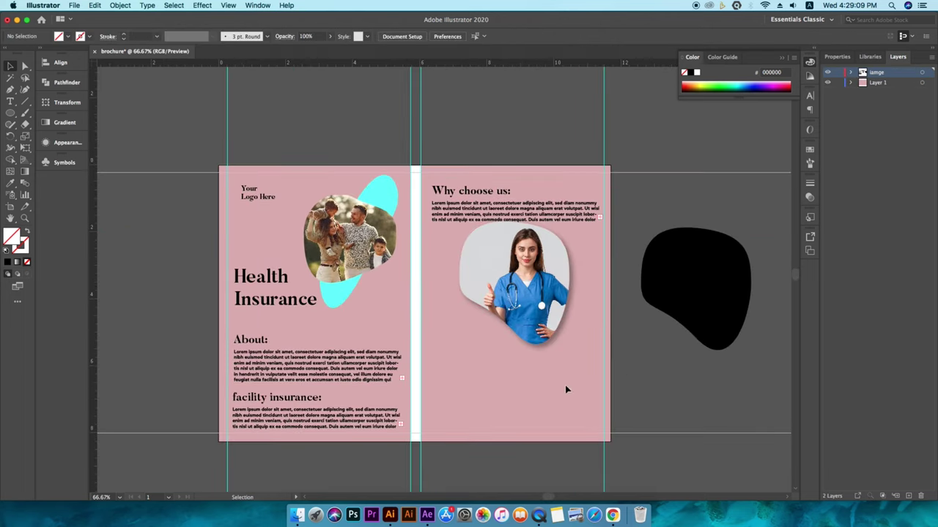
Copy the Why choose us: heading below the nurse photo as 'Give Good Solution' and select Give
{"action": "left_click_drag", "start_coordinate": [432, 191], "coordinate": [468, 348]}
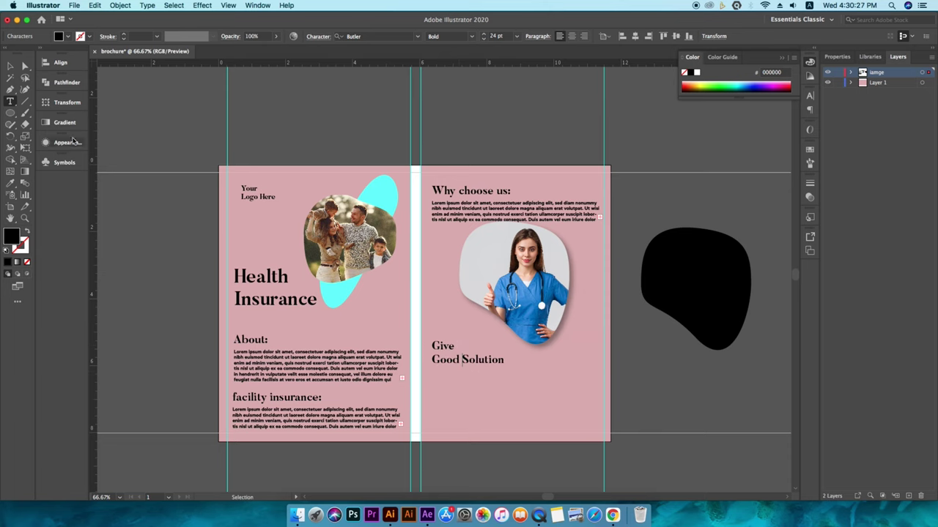
{"action": "key", "text": "Escape"}
{"action": "key", "text": "super+1"}
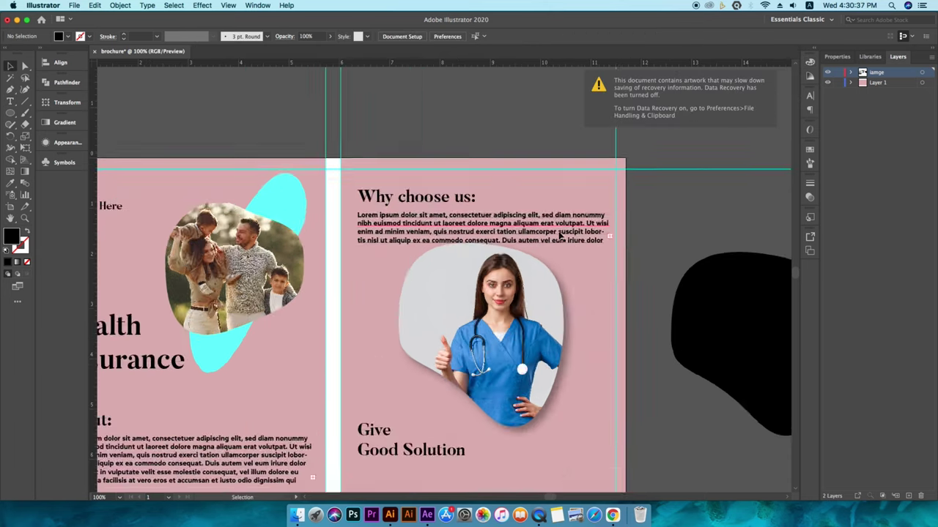
{"action": "scroll", "coordinate": [543, 276], "scroll_direction": "up", "scroll_amount": 1}
{"action": "left_click", "coordinate": [405, 335]}
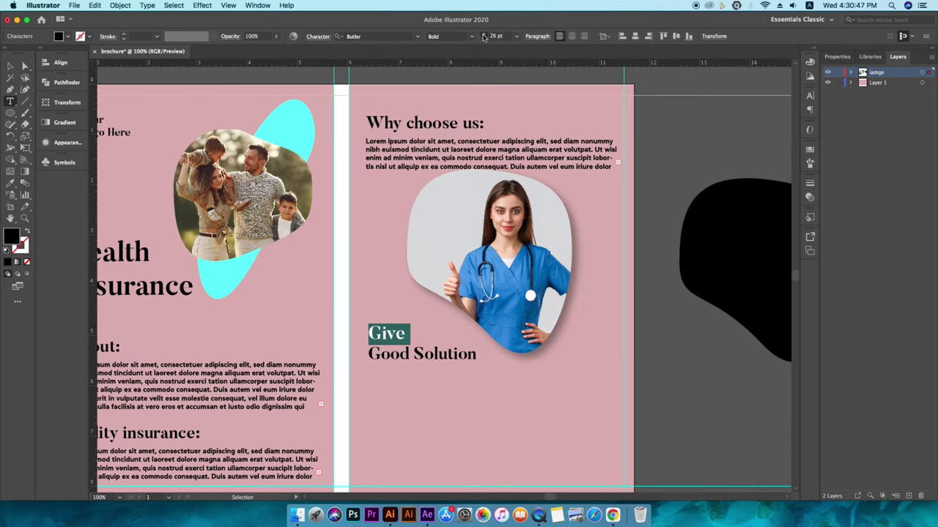
{"action": "key", "text": "Escape"}
{"action": "scroll", "coordinate": [402, 250], "scroll_direction": "down", "scroll_amount": 2}
Move the black blob behind the family photo, fill it coral red, shrink it, and copy it behind the nurse
{"action": "scroll", "coordinate": [332, 315], "scroll_direction": "up", "scroll_amount": 1}
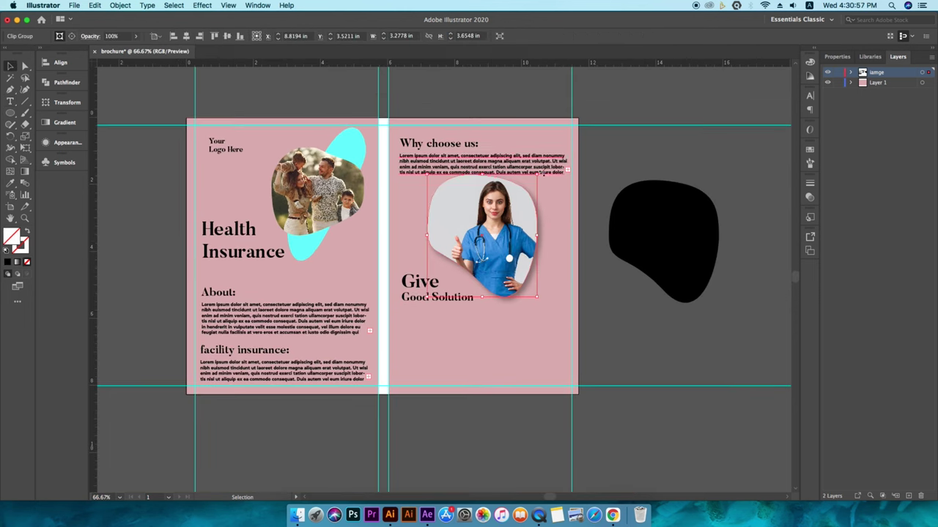
{"action": "left_click_drag", "start_coordinate": [666, 268], "coordinate": [339, 272]}
{"action": "double_click", "coordinate": [10, 236]}
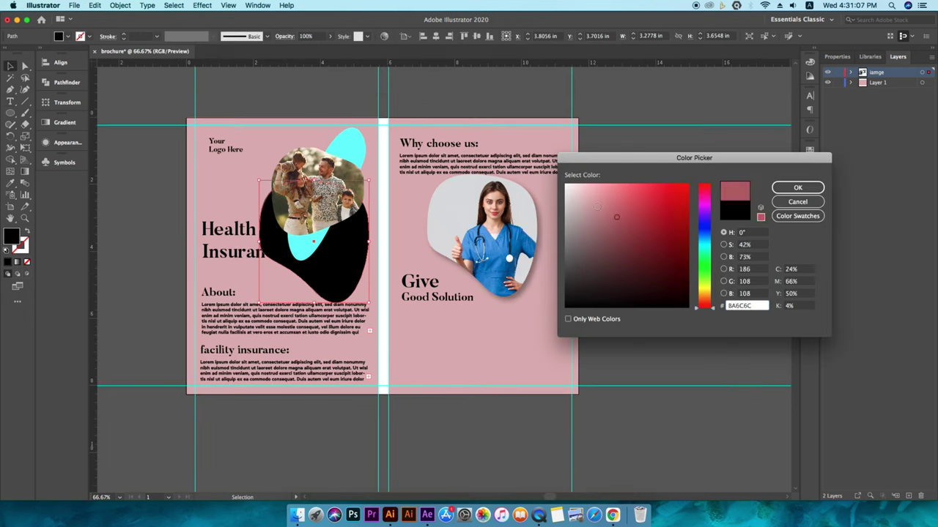
{"action": "key", "text": "Return"}
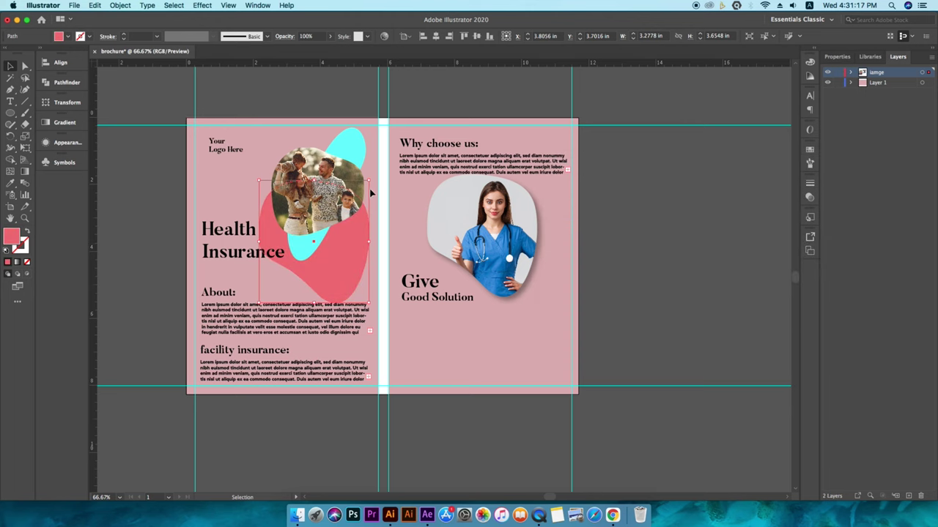
{"action": "left_click_drag", "start_coordinate": [371, 183], "coordinate": [358, 192]}
{"action": "left_click_drag", "start_coordinate": [350, 234], "coordinate": [563, 221]}
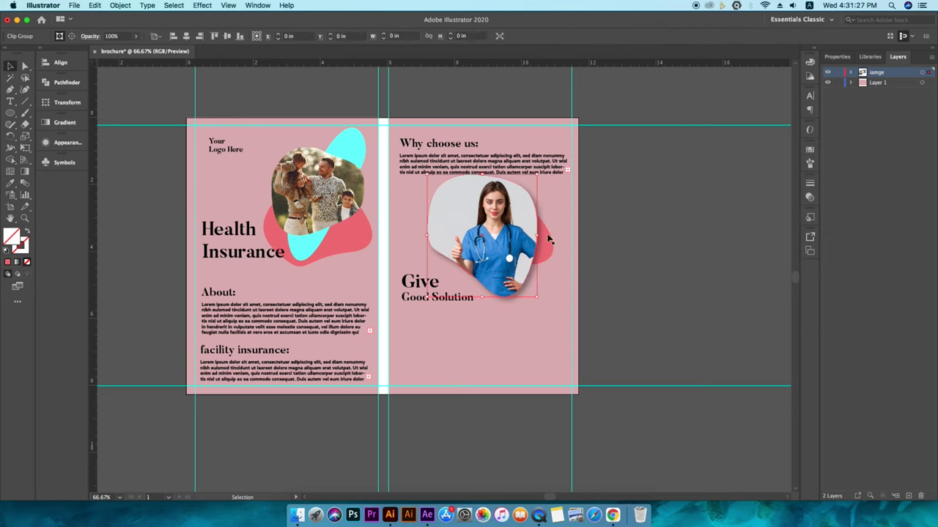
Alt-drag a copy of the Why choose us text block below Give Good Solution
{"action": "scroll", "coordinate": [491, 342], "scroll_direction": "down", "scroll_amount": 1, "text": "alt"}
{"action": "left_click", "coordinate": [469, 208]}
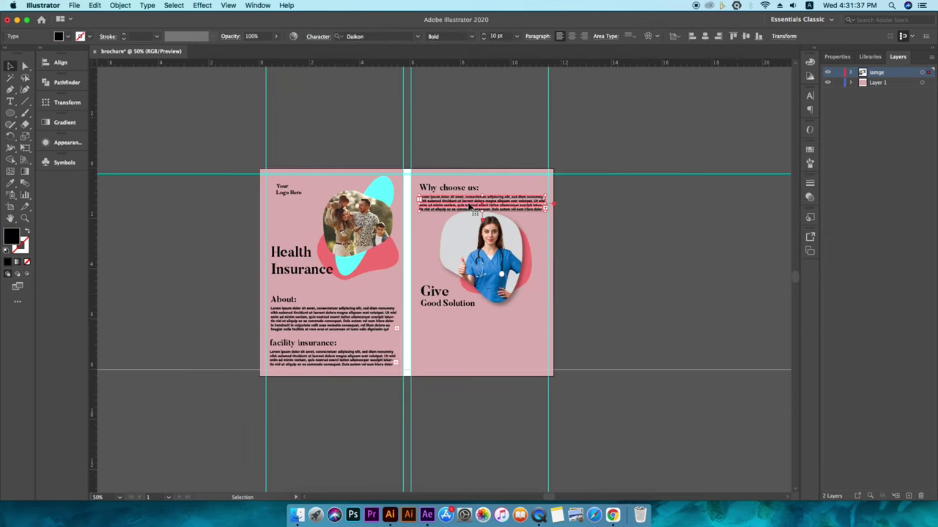
{"action": "left_click_drag", "start_coordinate": [460, 207], "coordinate": [460, 343], "text": "alt"}
{"action": "scroll", "coordinate": [517, 354], "scroll_direction": "up", "scroll_amount": 1, "text": "alt"}
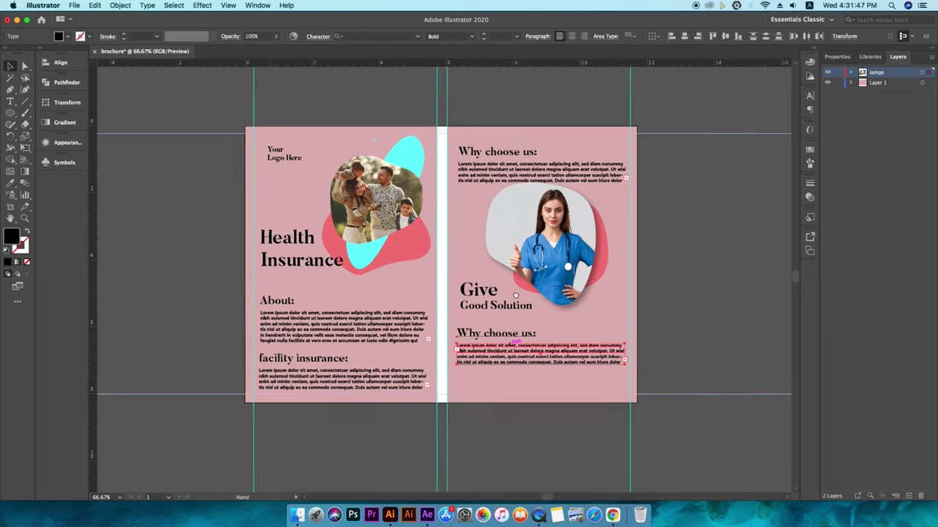
{"action": "scroll", "coordinate": [516, 354], "scroll_direction": "down", "scroll_amount": 1, "text": "alt"}
{"action": "scroll", "coordinate": [516, 354], "scroll_direction": "up", "scroll_amount": 1, "text": "alt"}
Retype the copied heading as 'Social Media Prove:' with the Type tool
{"action": "key", "text": "t"}
{"action": "scroll", "coordinate": [671, 387], "scroll_direction": "down", "scroll_amount": 5}
{"action": "scroll", "coordinate": [671, 387], "scroll_direction": "up", "scroll_amount": 2}
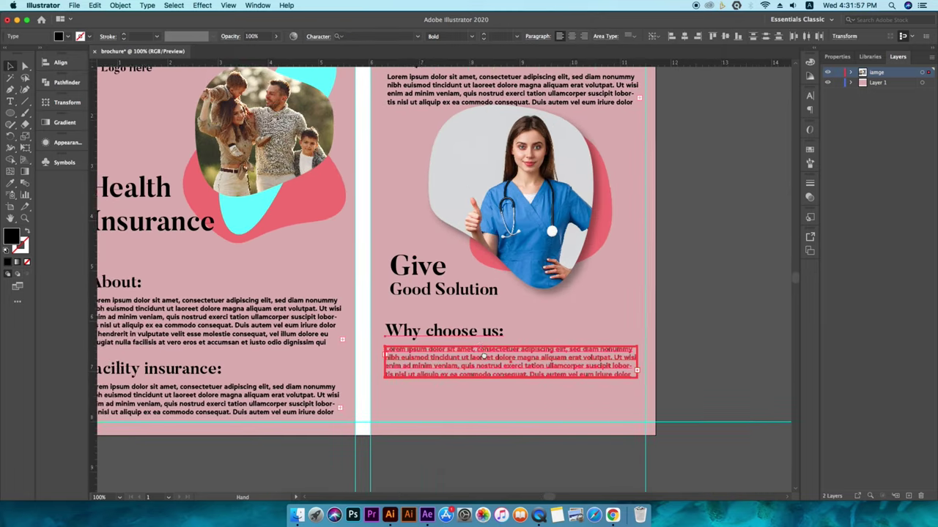
{"action": "left_click_drag", "start_coordinate": [503, 335], "coordinate": [388, 335]}
{"action": "type", "text": "SICA"}
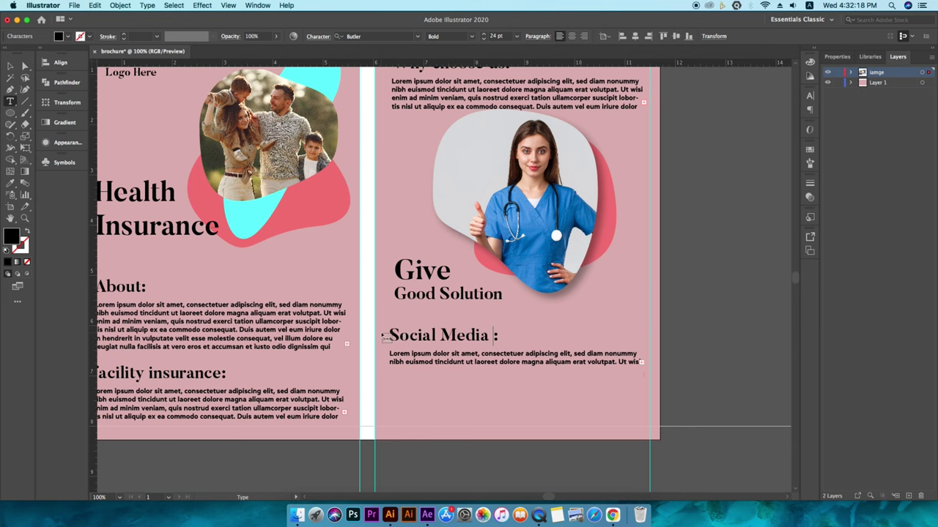
{"action": "key", "text": "Escape"}
{"action": "key", "text": "super+minus"}
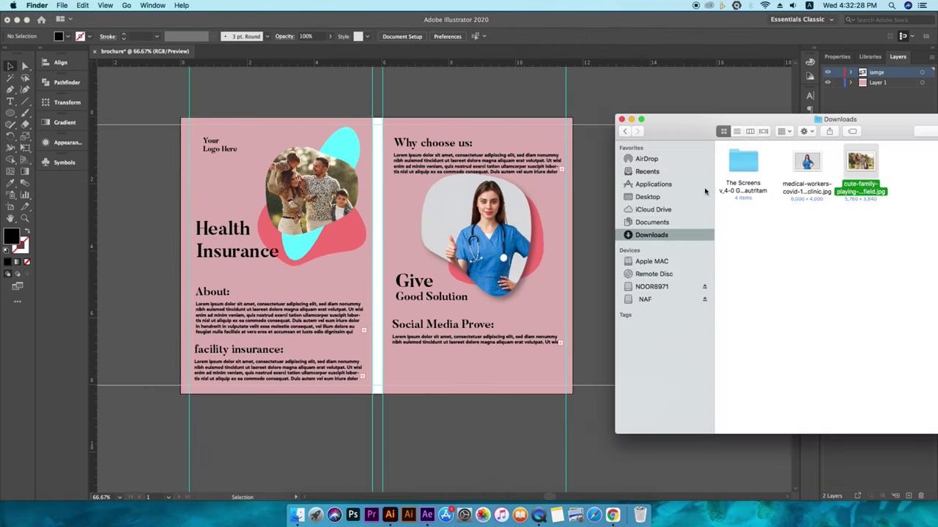
Open facebook.svg, youtube.svg and instagram.svg from the icon svg folder in Illustrator
{"action": "key", "text": "super+3"}
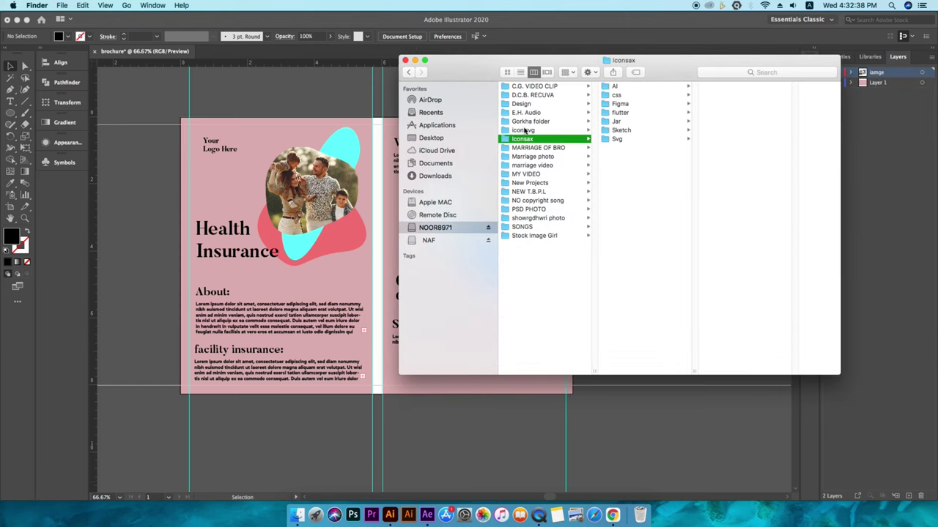
{"action": "left_click", "coordinate": [525, 131]}
{"action": "left_click", "coordinate": [692, 153]}
{"action": "left_click", "coordinate": [693, 100]}
{"action": "left_click_drag", "start_coordinate": [692, 101], "coordinate": [203, 144]}
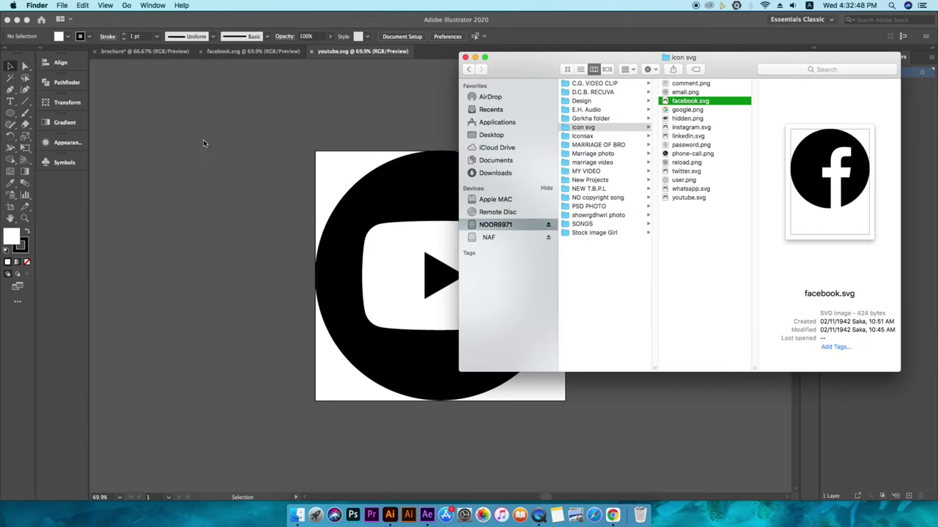
{"action": "left_click", "coordinate": [683, 179]}
{"action": "left_click", "coordinate": [690, 144]}
{"action": "left_click_drag", "start_coordinate": [691, 126], "coordinate": [263, 155]}
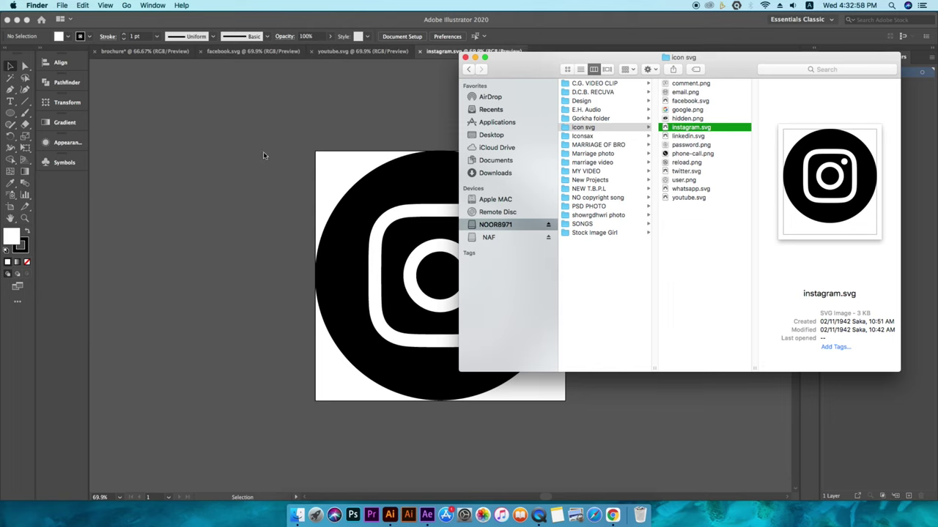
Copy the whole Instagram icon and paste it into the brochure document
{"action": "left_click", "coordinate": [263, 156]}
{"action": "key", "text": "super+a"}
{"action": "key", "text": "super+c"}
{"action": "left_click", "coordinate": [145, 52]}
{"action": "key", "text": "super+v"}
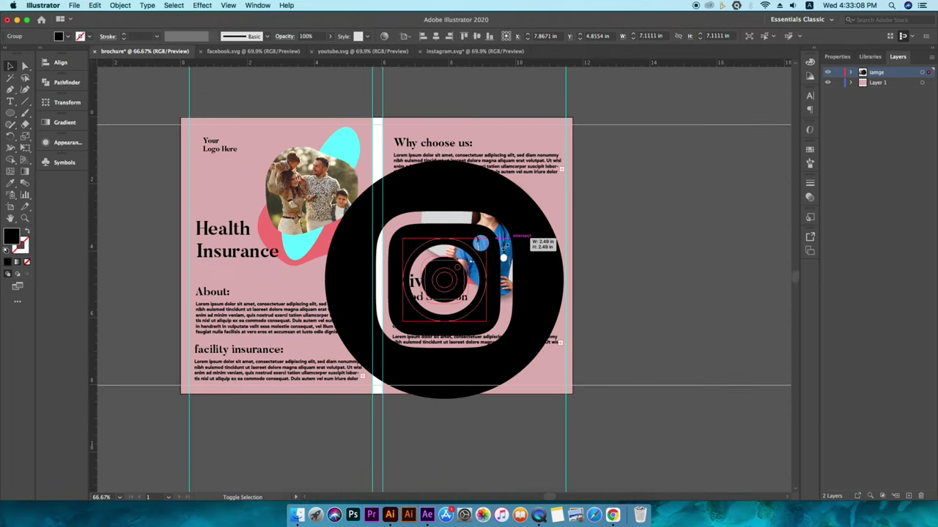
Shrink the pasted Instagram icon and place it under the Social Media Prove: heading
{"action": "key", "text": "super+1"}
{"action": "mouse_move", "coordinate": [483, 242]}
{"action": "left_mouse_down"}
{"action": "mouse_move", "coordinate": [429, 267]}
{"action": "mouse_move", "coordinate": [436, 360]}
{"action": "left_mouse_up"}
{"action": "key", "text": "super+="}
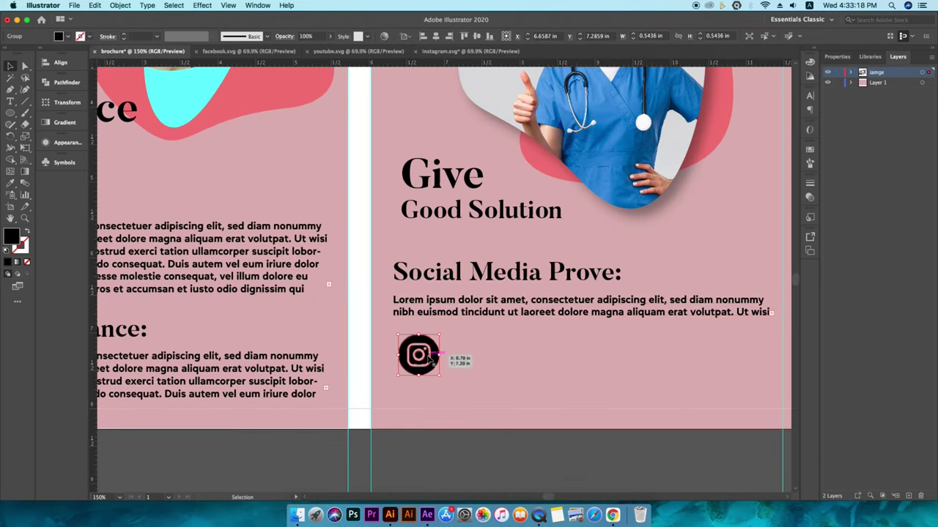
Paste a scaled-down copy of the YouTube icon beside Instagram, then copy the Facebook icon
{"action": "left_click", "coordinate": [358, 51]}
{"action": "key", "text": "super+a"}
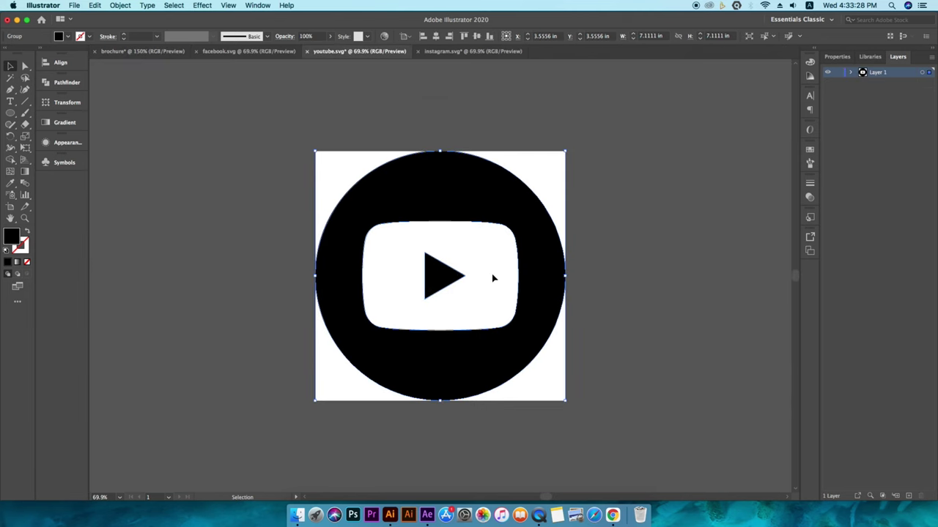
{"action": "key", "text": "super+c"}
{"action": "left_click", "coordinate": [144, 51]}
{"action": "key", "text": "super+v"}
{"action": "mouse_move", "coordinate": [712, 280]}
{"action": "left_mouse_down"}
{"action": "mouse_move", "coordinate": [454, 291]}
{"action": "mouse_move", "coordinate": [497, 320]}
{"action": "left_mouse_up"}
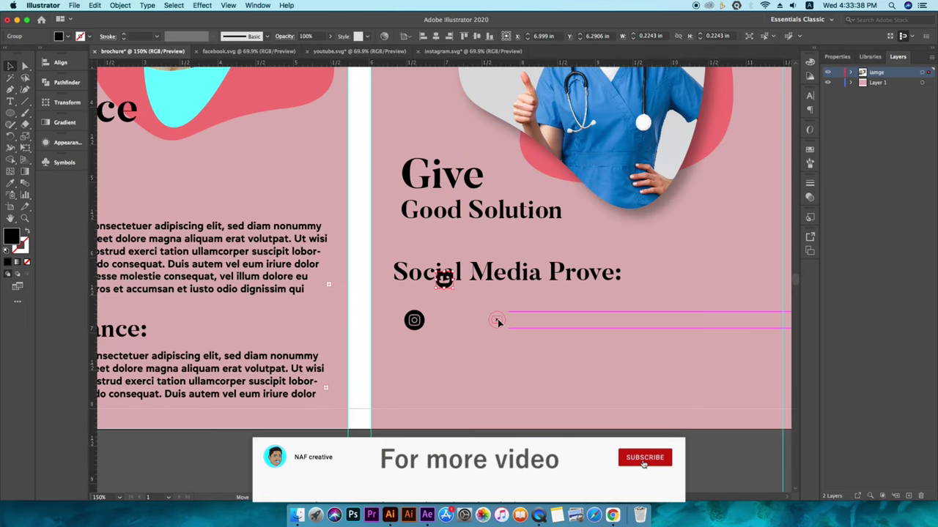
{"action": "left_click", "coordinate": [249, 51]}
{"action": "key", "text": "super+a"}
Paste the Facebook icon into the brochure and shrink it to end the icon row
{"action": "key", "text": "super+c"}
{"action": "left_click", "coordinate": [144, 51]}
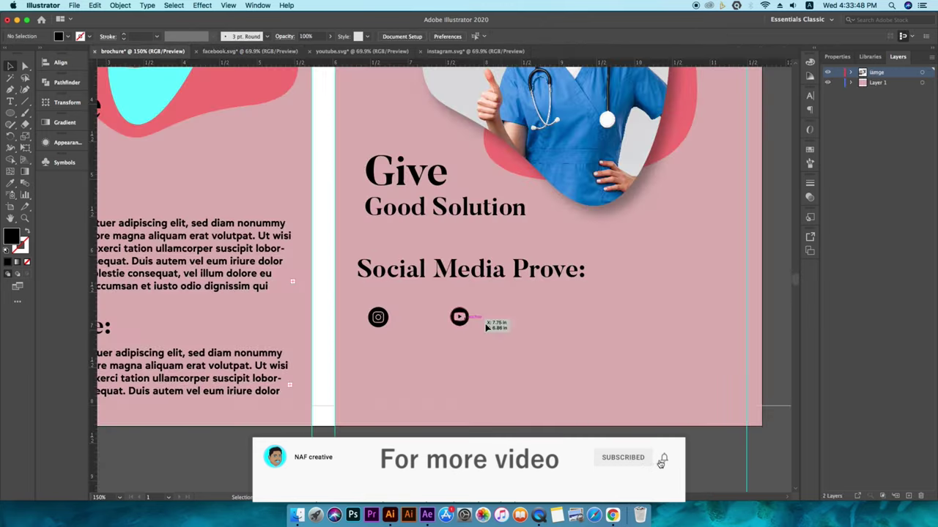
{"action": "key", "text": "super+v"}
{"action": "mouse_move", "coordinate": [714, 281]}
{"action": "left_mouse_down"}
{"action": "mouse_move", "coordinate": [451, 284]}
{"action": "mouse_move", "coordinate": [553, 316]}
{"action": "left_mouse_up"}
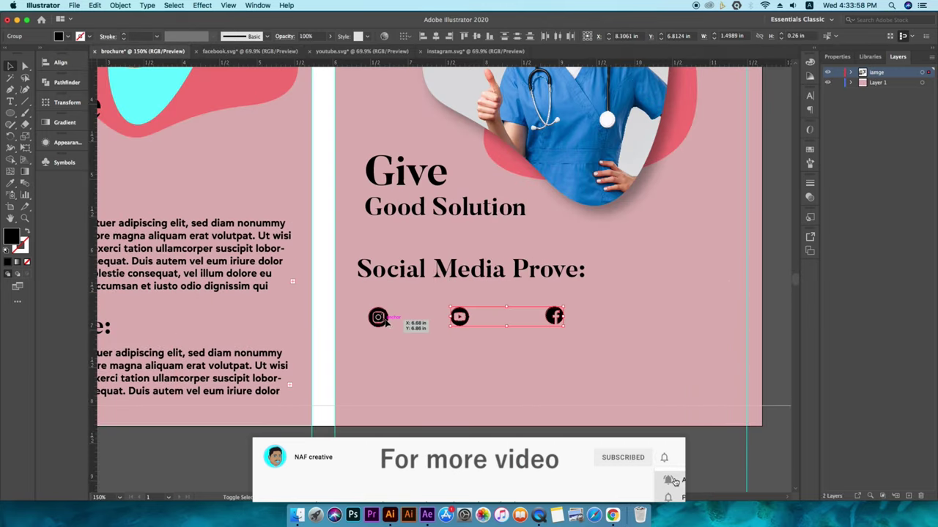
{"action": "left_click", "coordinate": [635, 275]}
Add a small, light 'Names' label and copy it beside the social icons
{"action": "key", "text": "t"}
{"action": "left_click", "coordinate": [401, 316]}
{"action": "type", "text": "NA"}
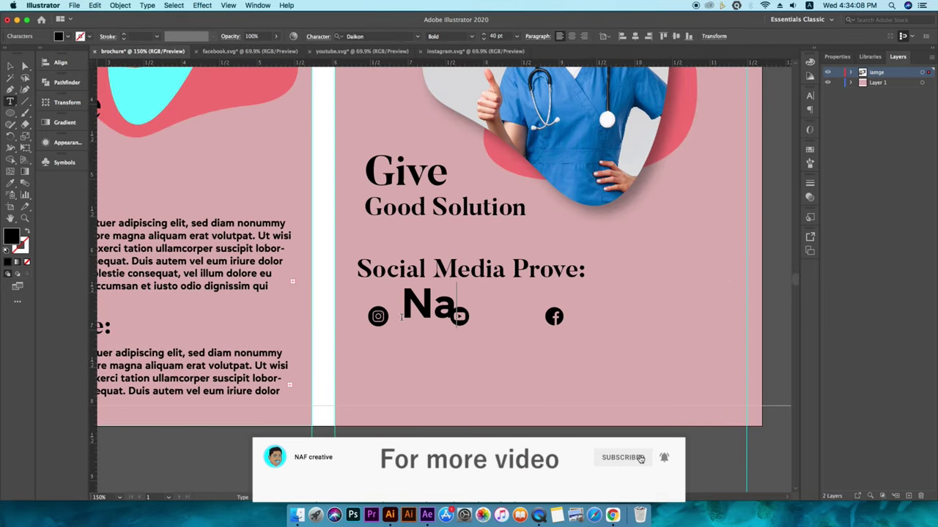
{"action": "key", "text": "super+a"}
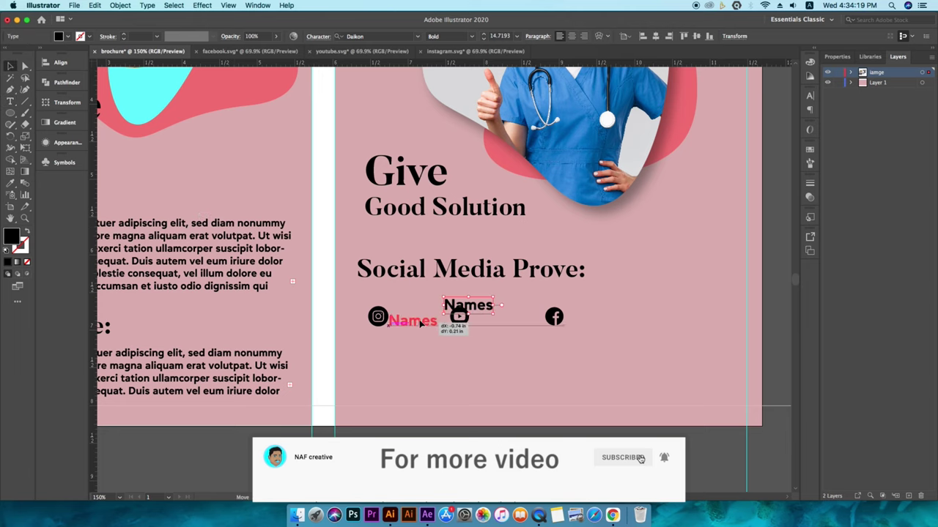
{"action": "left_click_drag", "start_coordinate": [469, 304], "coordinate": [420, 316]}
{"action": "left_click", "coordinate": [454, 36]}
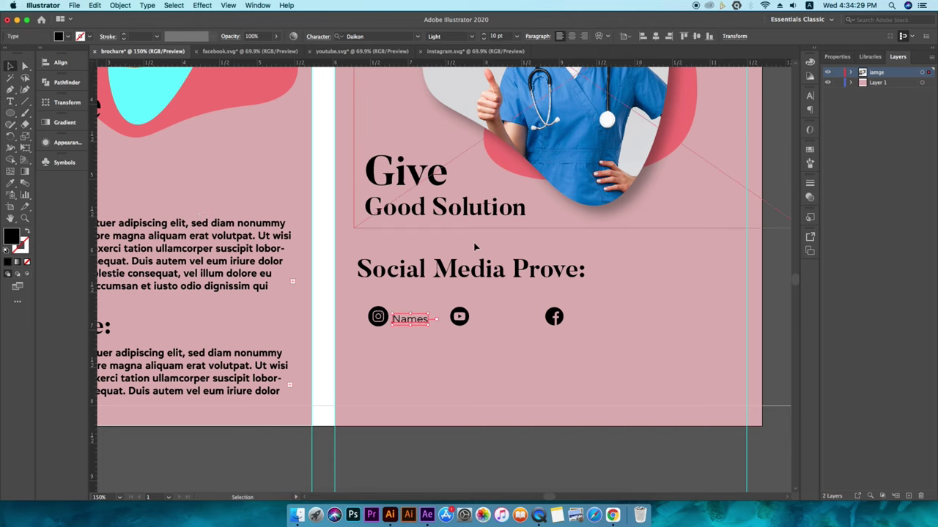
{"action": "left_click_drag", "start_coordinate": [535, 321], "coordinate": [625, 321]}
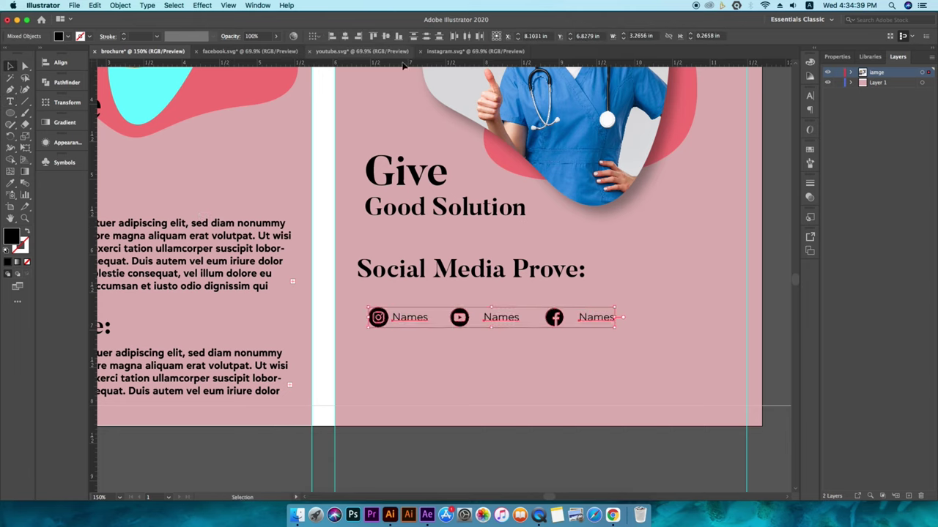
Place phone-call.png from Finder into the brochure
{"action": "key", "text": "super+0"}
{"action": "key", "text": "super+1"}
{"action": "left_click", "coordinate": [297, 515]}
{"action": "mouse_move", "coordinate": [693, 153]}
{"action": "left_mouse_down"}
{"action": "mouse_move", "coordinate": [435, 345]}
{"action": "mouse_move", "coordinate": [447, 300]}
{"action": "left_mouse_up"}
{"action": "key", "text": "super+0"}
{"action": "key", "text": "super+1"}
Make More Infomation: bold and larger, and place the phone icon beneath it
{"action": "double_click", "coordinate": [495, 288]}
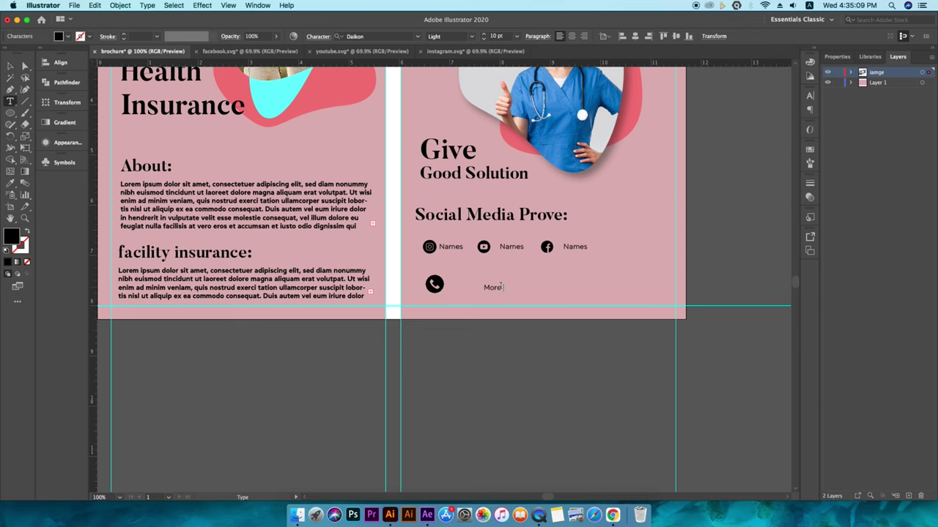
{"action": "left_click", "coordinate": [442, 176]}
{"action": "left_click", "coordinate": [517, 36]}
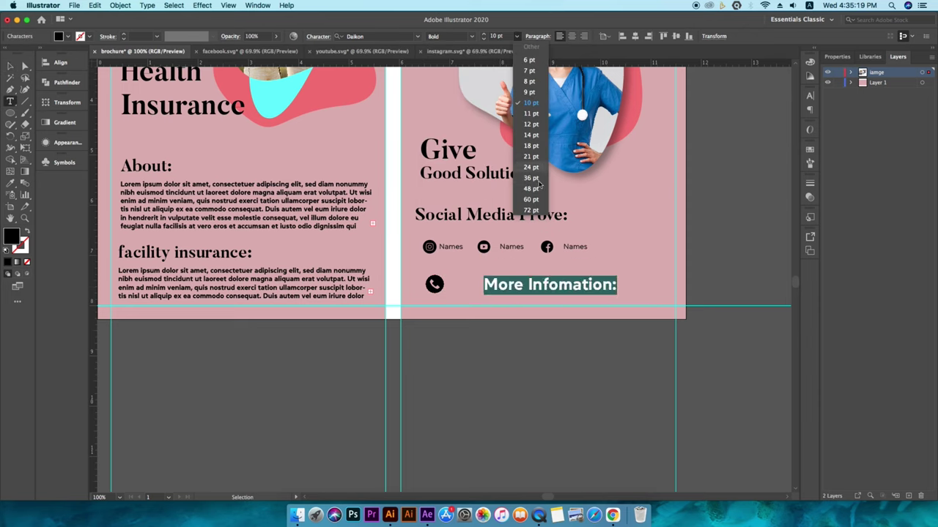
{"action": "key", "text": "super+equal"}
{"action": "left_click_drag", "start_coordinate": [429, 312], "coordinate": [429, 328]}
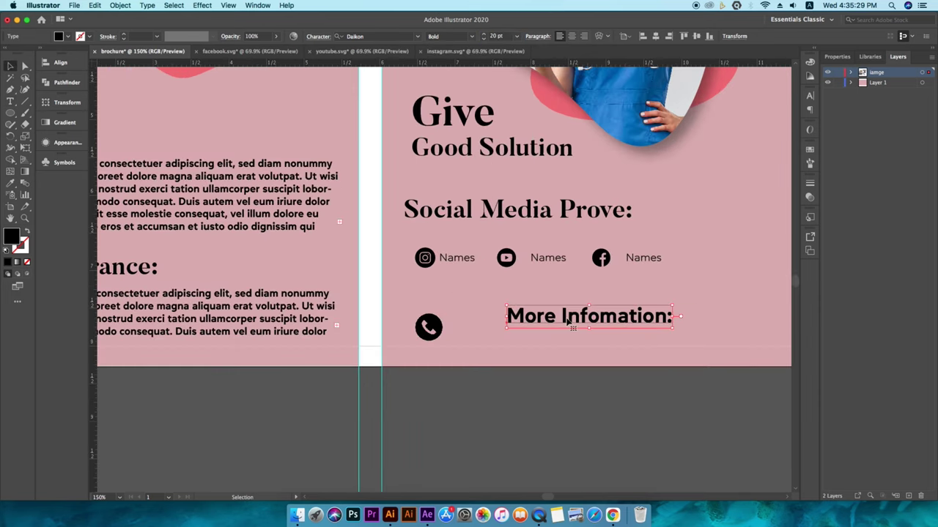
{"action": "left_click_drag", "start_coordinate": [556, 318], "coordinate": [489, 294]}
Copy a Names label beside the phone icon for the phone number
{"action": "key", "text": "t"}
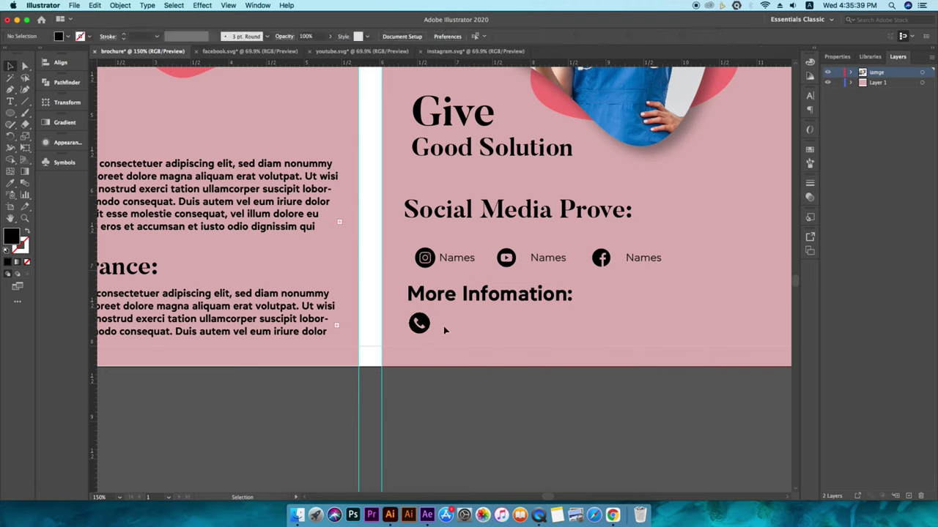
{"action": "left_click", "coordinate": [442, 323]}
{"action": "left_click_drag", "start_coordinate": [465, 308], "coordinate": [459, 322]}
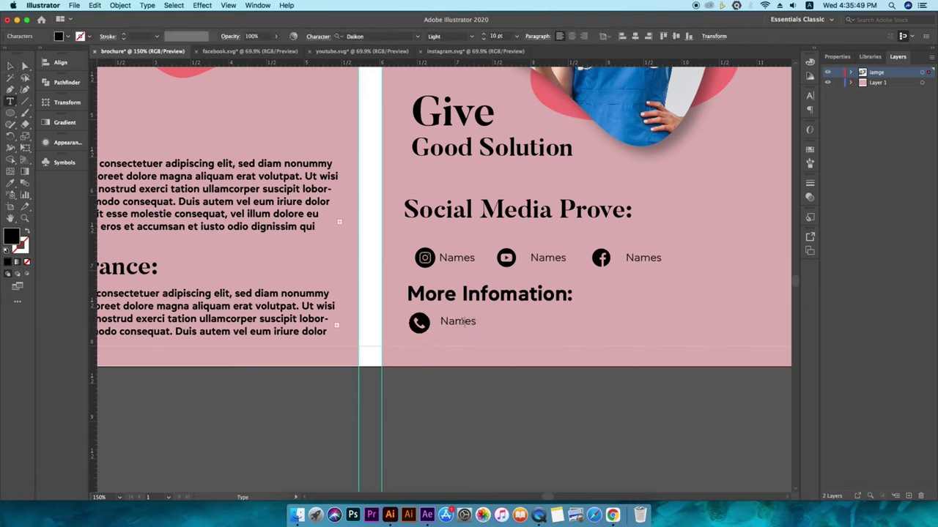
Open the WhatsApp icon and copy a Names label next to it
{"action": "key", "text": "super+minus"}
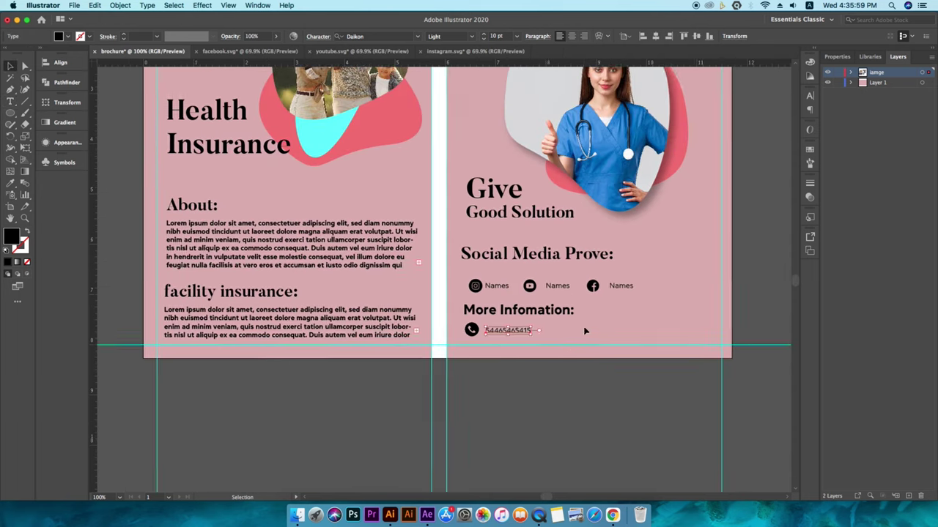
{"action": "left_click", "coordinate": [297, 515]}
{"action": "double_click", "coordinate": [684, 193]}
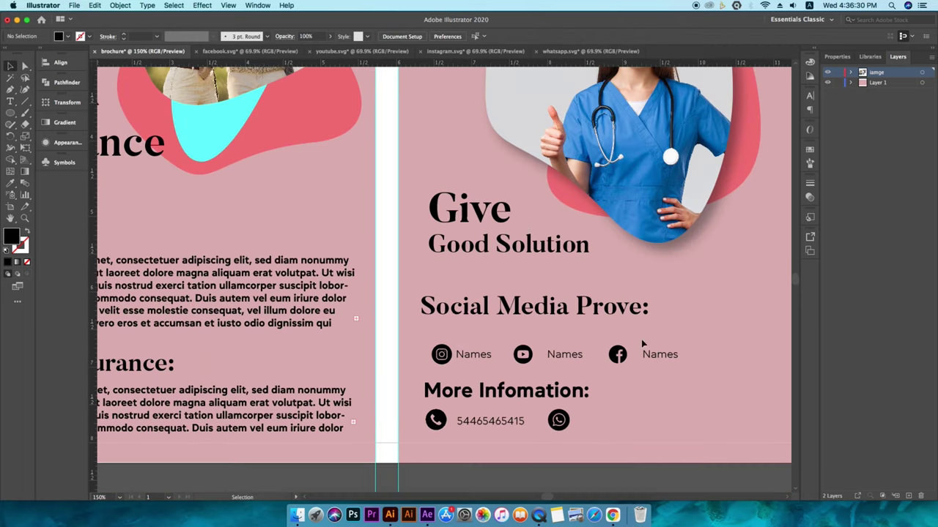
{"action": "left_click_drag", "start_coordinate": [658, 355], "coordinate": [597, 423]}
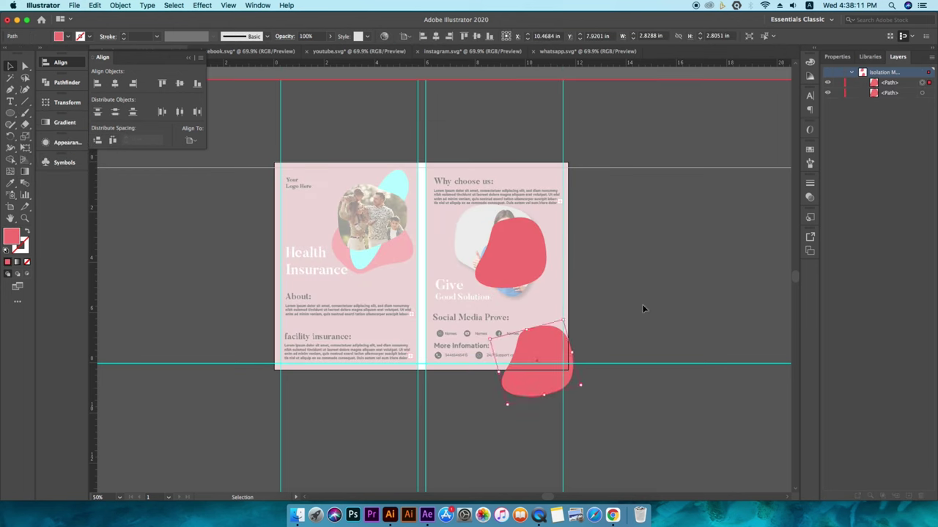
Give the blob a cyan fill with Screen blend mode and arrange blobs across the left page
{"action": "left_click", "coordinate": [401, 186]}
{"action": "left_click", "coordinate": [66, 142]}
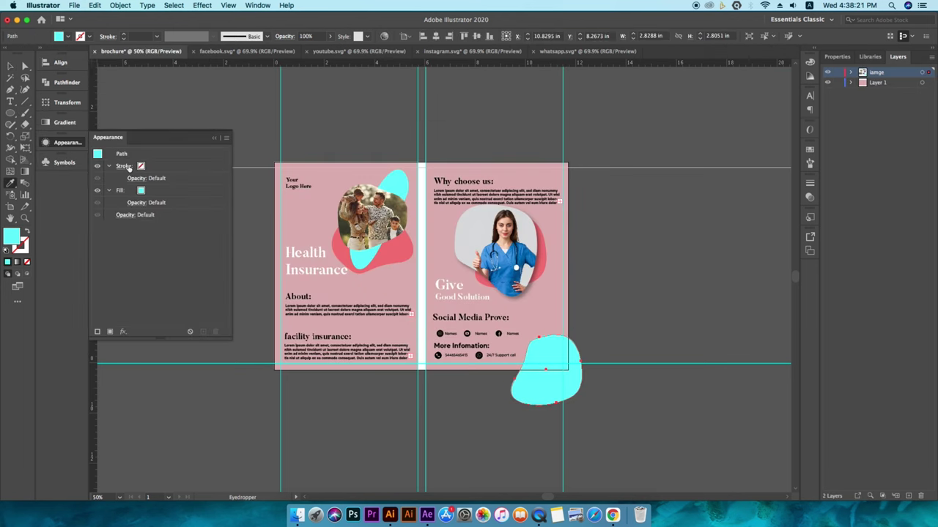
{"action": "left_click", "coordinate": [154, 203]}
{"action": "left_click", "coordinate": [47, 233]}
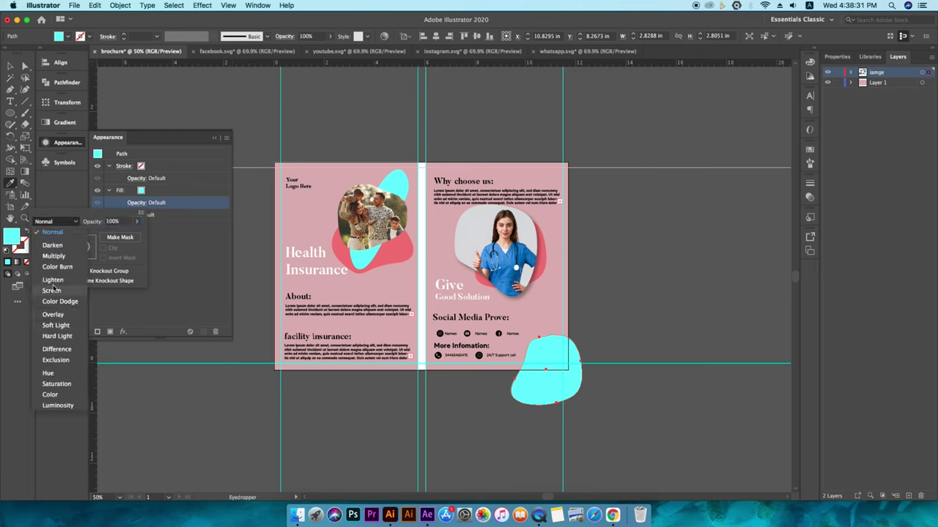
{"action": "left_click", "coordinate": [51, 290]}
{"action": "mouse_move", "coordinate": [551, 352]}
{"action": "left_mouse_down"}
{"action": "mouse_move", "coordinate": [534, 315]}
{"action": "mouse_move", "coordinate": [390, 382]}
{"action": "left_mouse_up"}
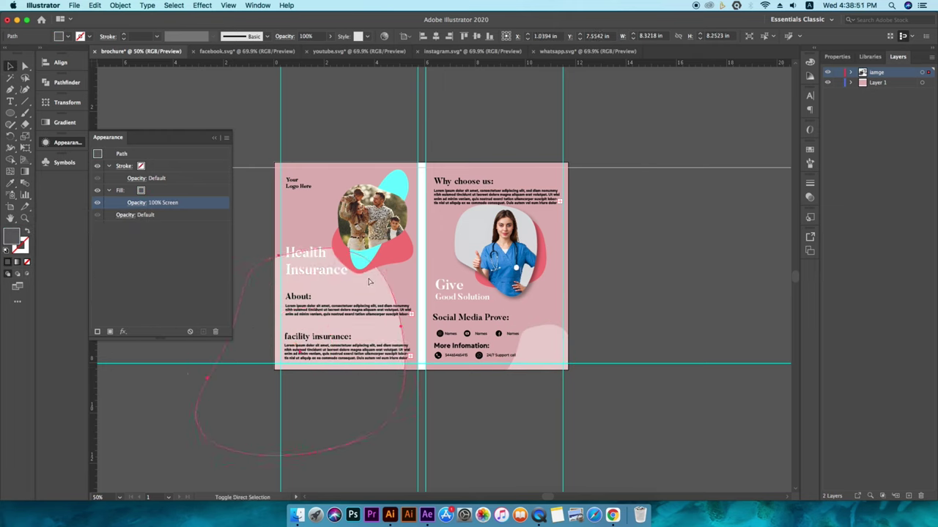
{"action": "left_click_drag", "start_coordinate": [587, 152], "coordinate": [622, 117]}
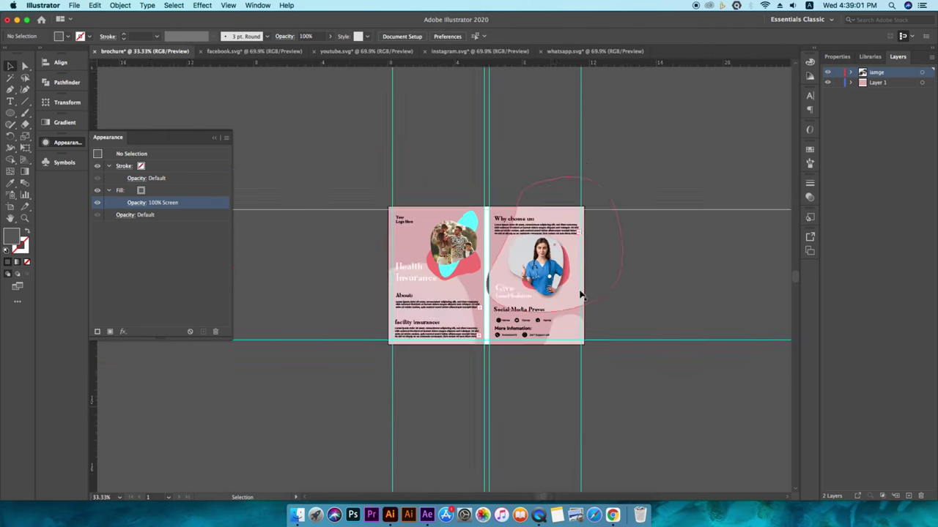
Recolour the page background rectangle to light blue 5FAAC4
{"action": "left_click", "coordinate": [851, 82]}
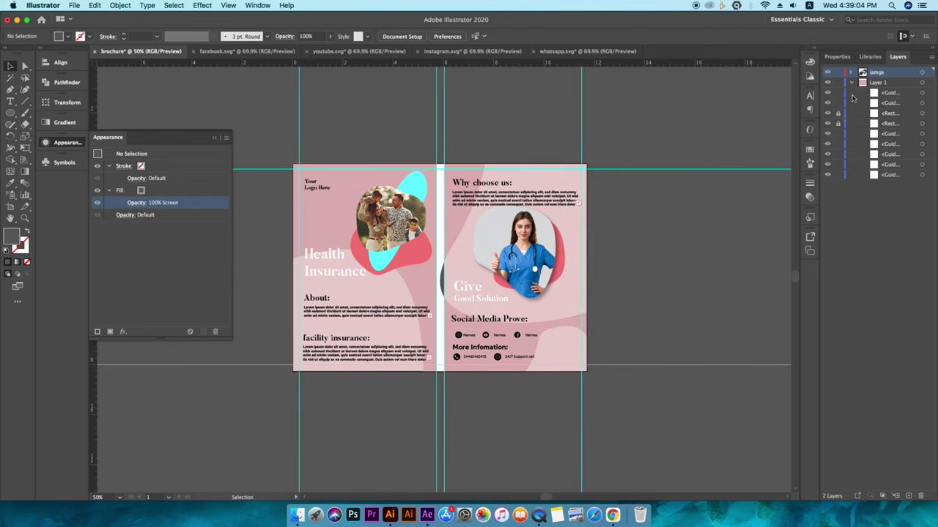
{"action": "double_click", "coordinate": [11, 236]}
{"action": "left_click", "coordinate": [704, 244]}
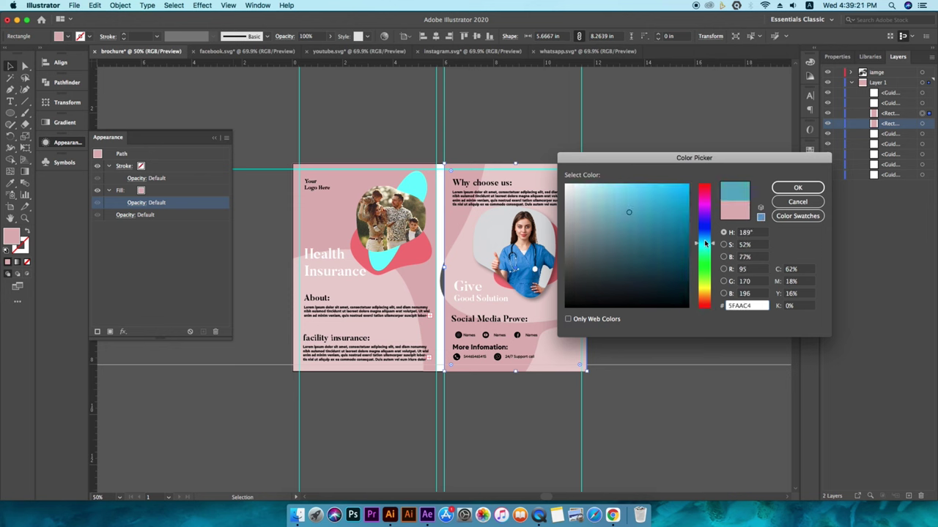
{"action": "left_click", "coordinate": [778, 189]}
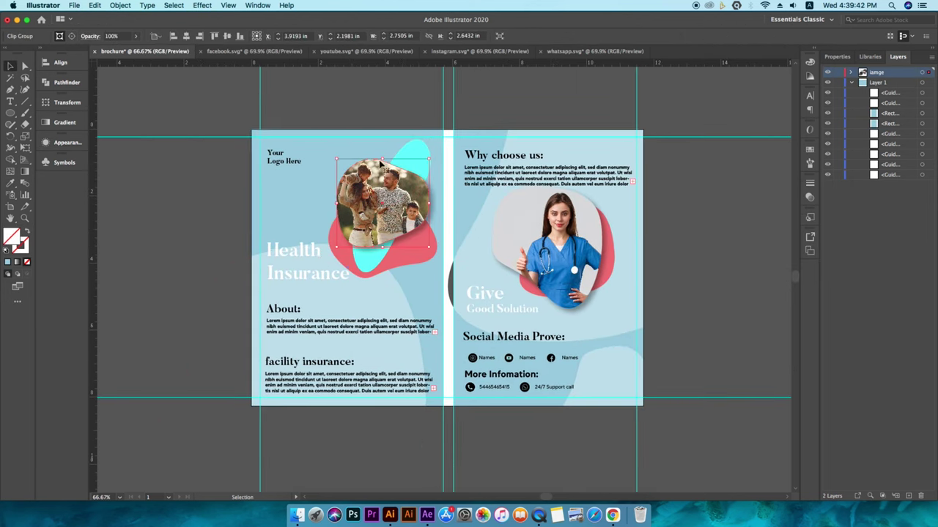
Reposition the Health Insurance heading on the left page
{"action": "key", "text": "super+minus"}
{"action": "left_click", "coordinate": [326, 274]}
{"action": "left_click_drag", "start_coordinate": [315, 261], "coordinate": [255, 283]}
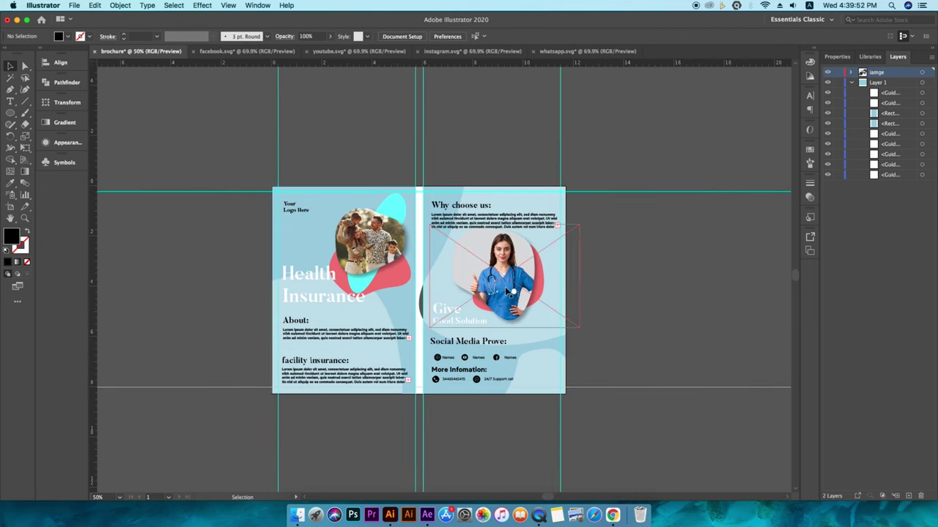
Move the phone and support row up closer to the Names row
{"action": "key", "text": "super+plus"}
{"action": "key", "text": "super+plus"}
{"action": "left_click_drag", "start_coordinate": [442, 342], "coordinate": [540, 344]}
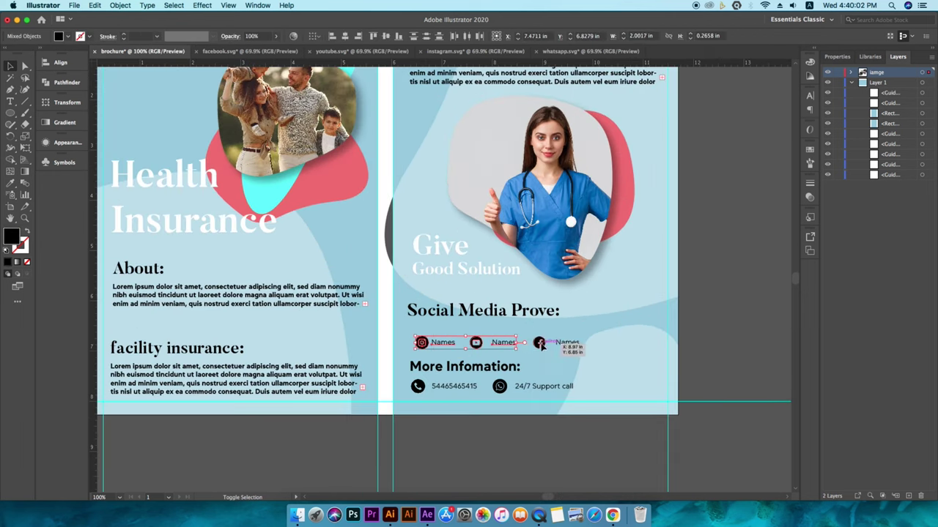
{"action": "mouse_move", "coordinate": [579, 379]}
{"action": "left_mouse_down"}
{"action": "mouse_move", "coordinate": [418, 389]}
{"action": "mouse_move", "coordinate": [446, 384]}
{"action": "left_mouse_up"}
Shift the whole social and contact block slightly up and to the right
{"action": "left_click", "coordinate": [435, 342], "text": "shift"}
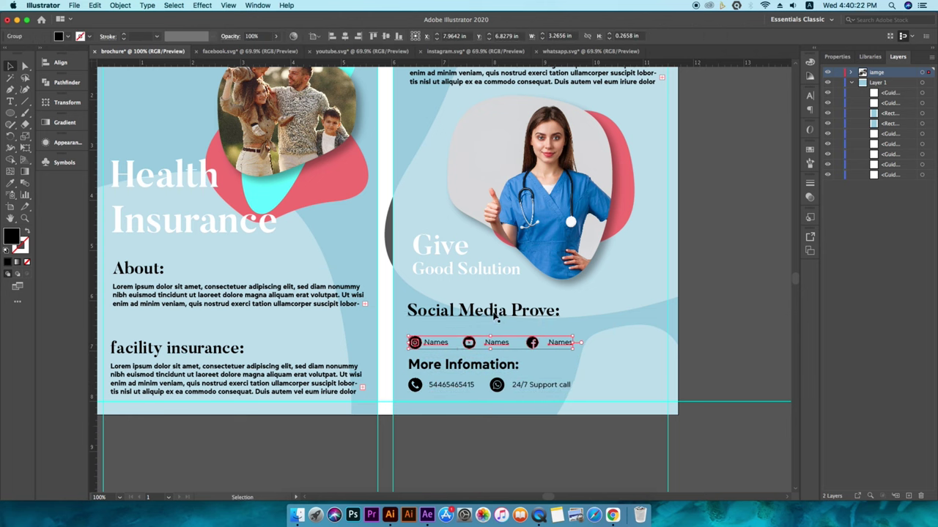
{"action": "left_click_drag", "start_coordinate": [436, 342], "coordinate": [427, 346]}
{"action": "left_click_drag", "start_coordinate": [442, 313], "coordinate": [443, 307]}
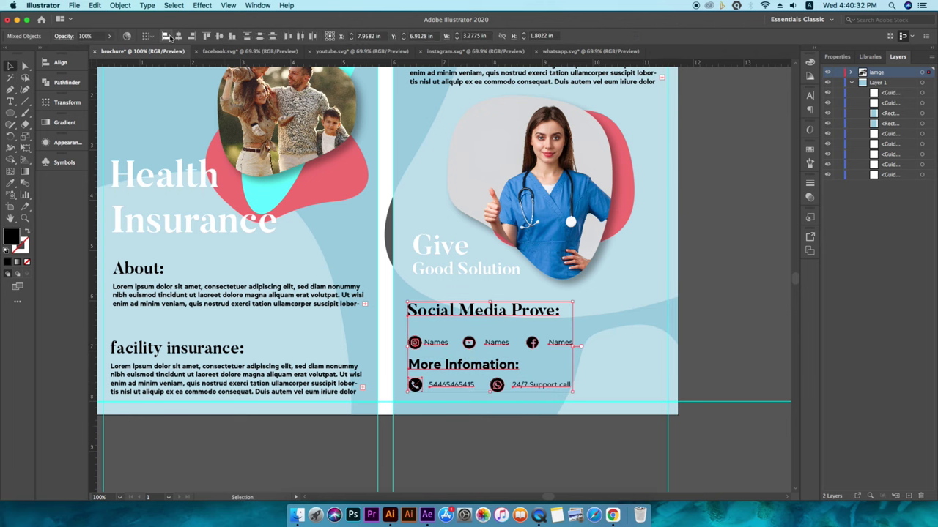
{"action": "left_click", "coordinate": [501, 328], "text": "shift"}
{"action": "left_click_drag", "start_coordinate": [501, 328], "coordinate": [510, 324]}
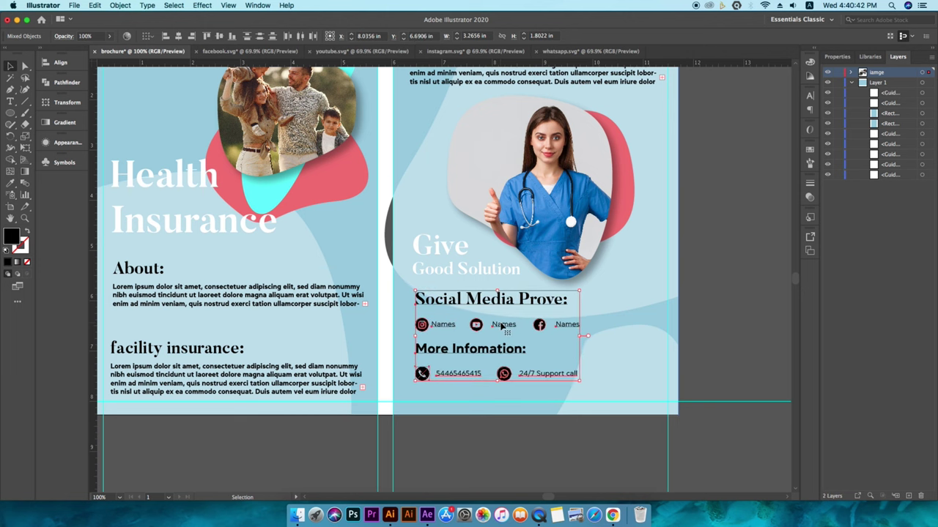
{"action": "left_click", "coordinate": [468, 456]}
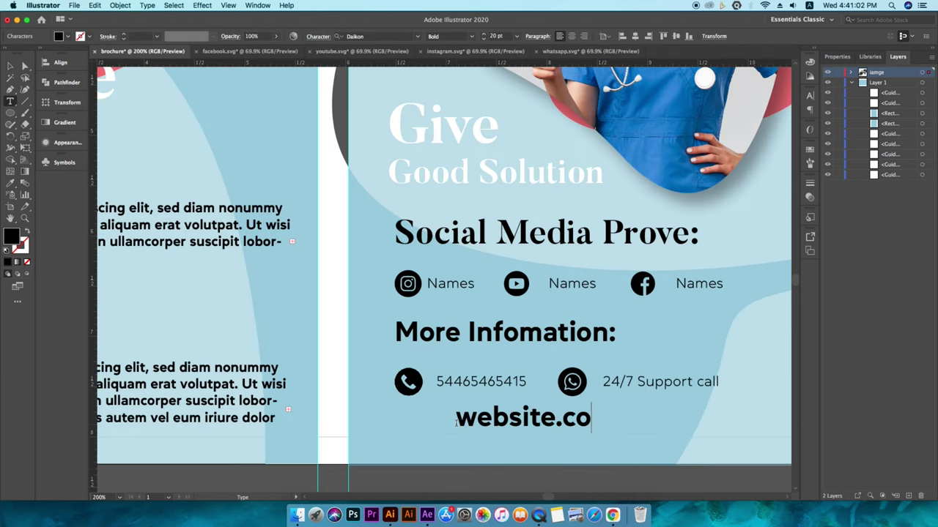
Move the website.com line to the bottom right of the right page
{"action": "scroll", "coordinate": [556, 385], "scroll_direction": "down", "scroll_amount": 5}
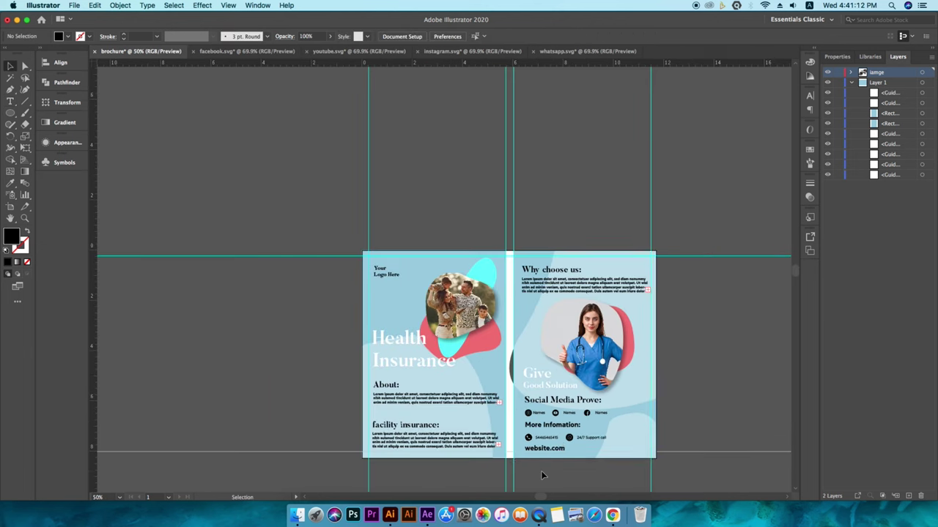
{"action": "left_click_drag", "start_coordinate": [534, 439], "coordinate": [642, 440]}
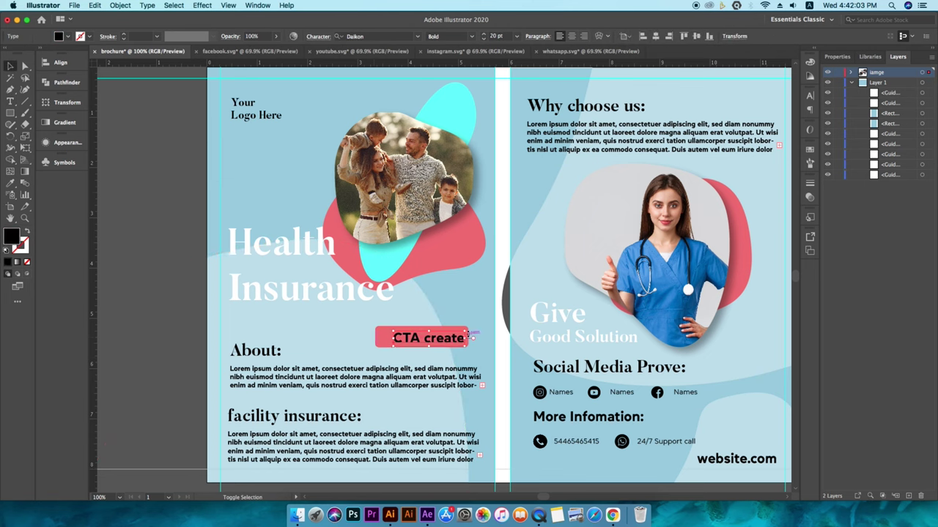
Finish the CTA create label and place the button beneath the Health Insurance heading
{"action": "key", "text": "Escape"}
{"action": "left_click", "coordinate": [673, 158], "text": "shift"}
{"action": "left_click", "coordinate": [421, 340]}
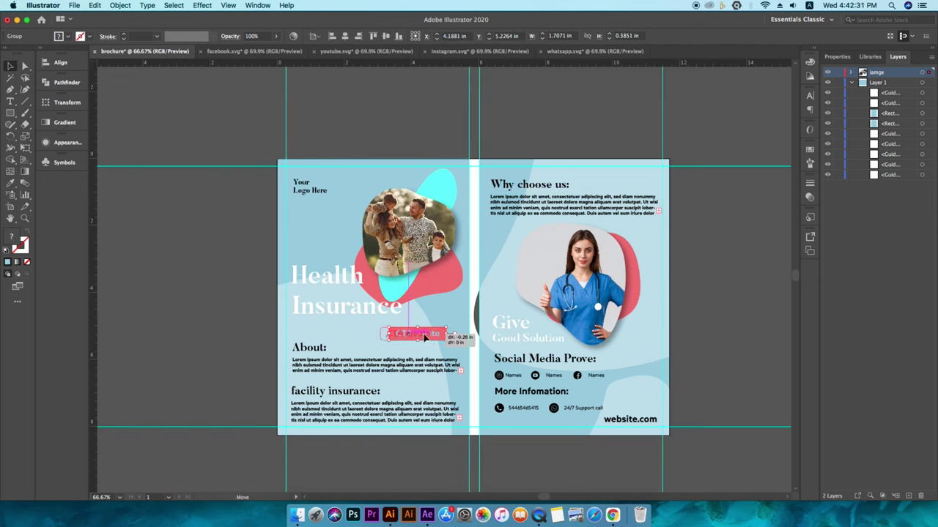
{"action": "left_click_drag", "start_coordinate": [425, 337], "coordinate": [333, 331]}
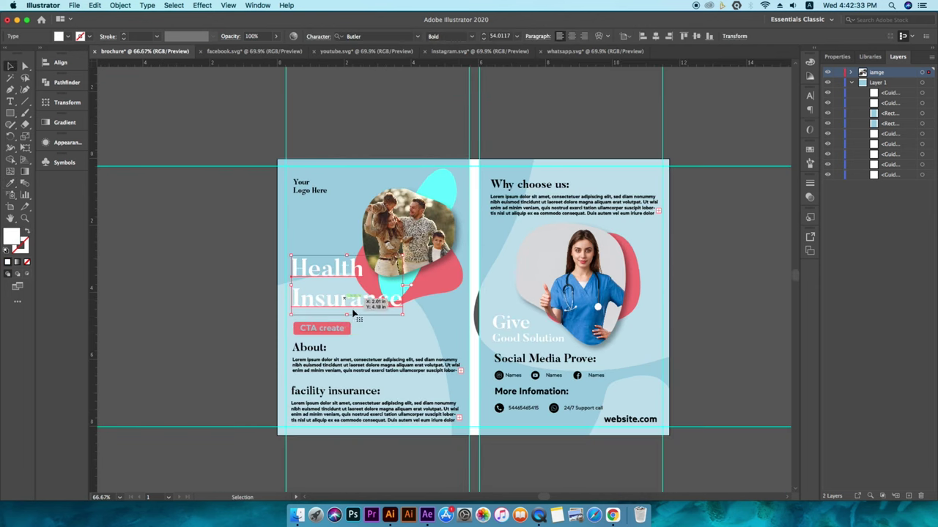
{"action": "key", "text": "alt+super+e"}
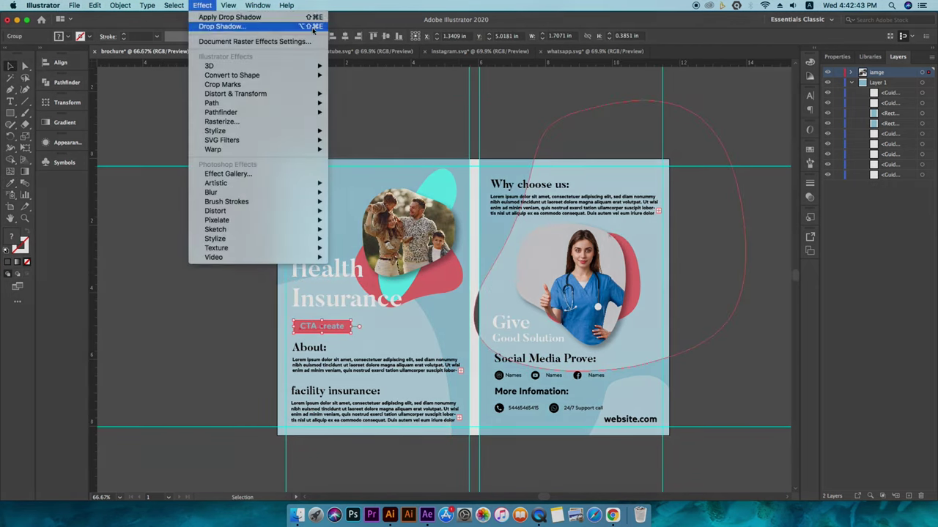